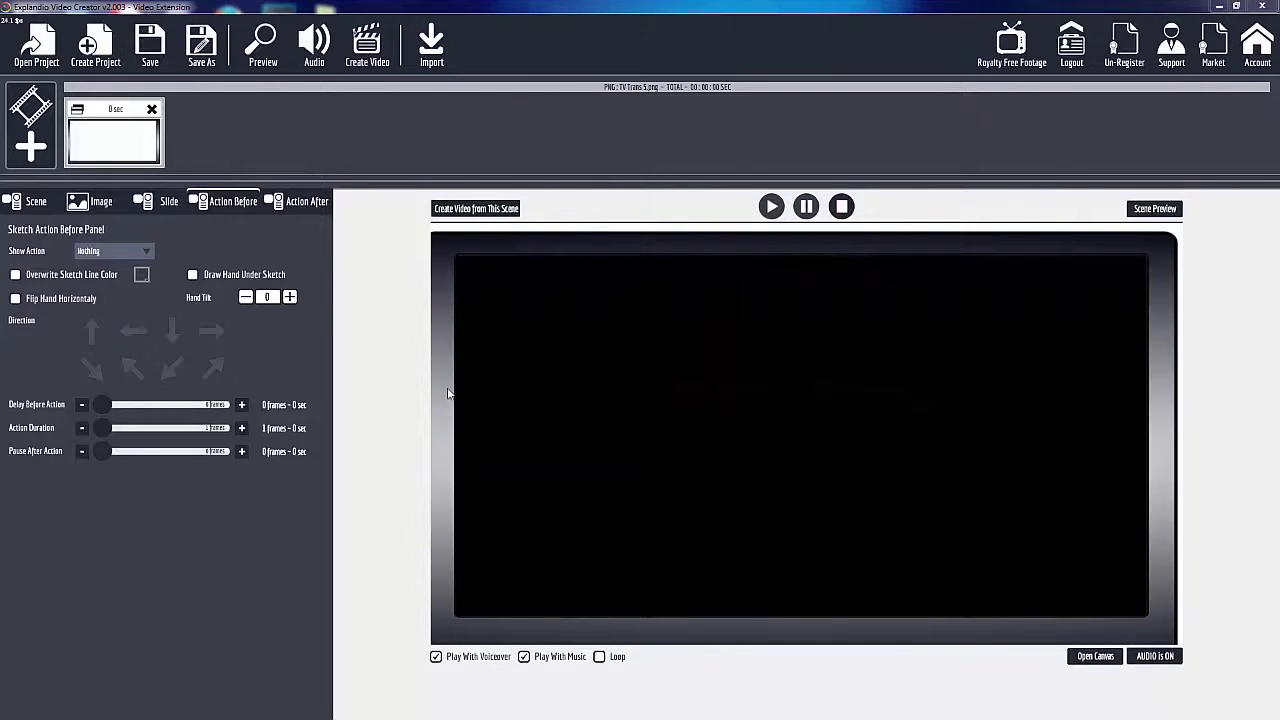
Step: Review the TV image on the canvas and the scene's background video settings
{"action": "left_click", "coordinate": [1114, 660]}
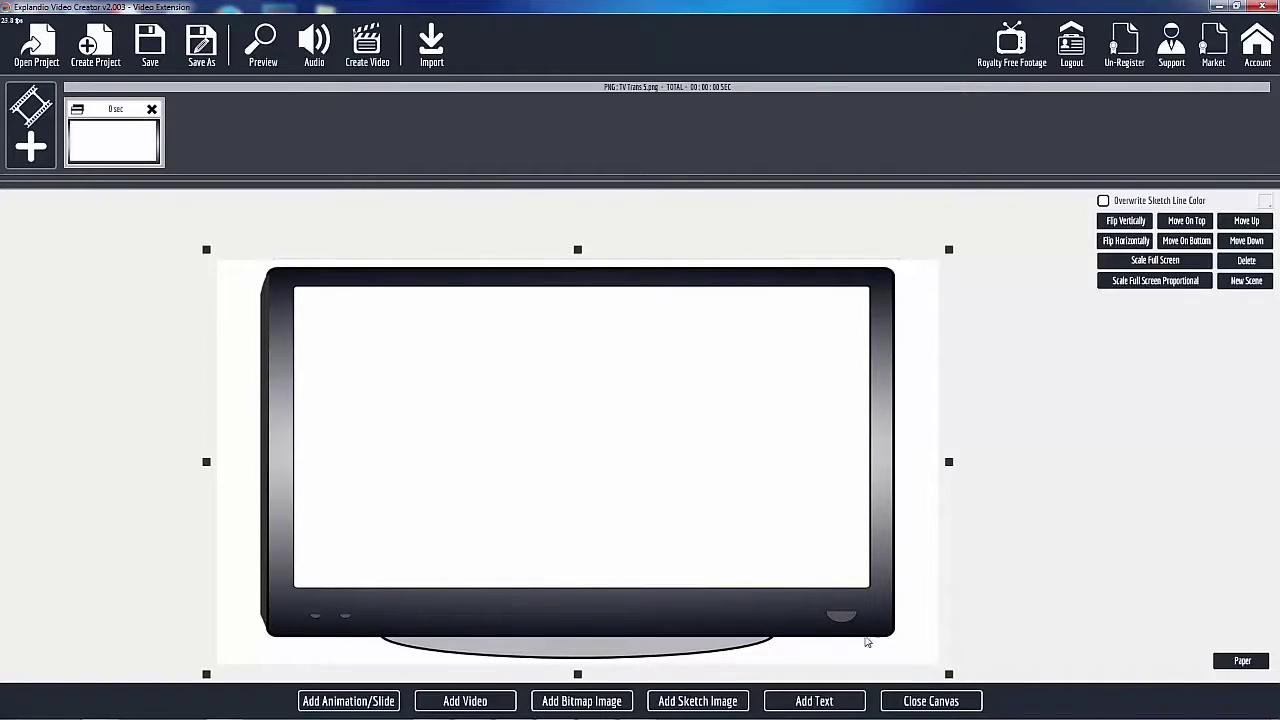
{"action": "left_click", "coordinate": [905, 708]}
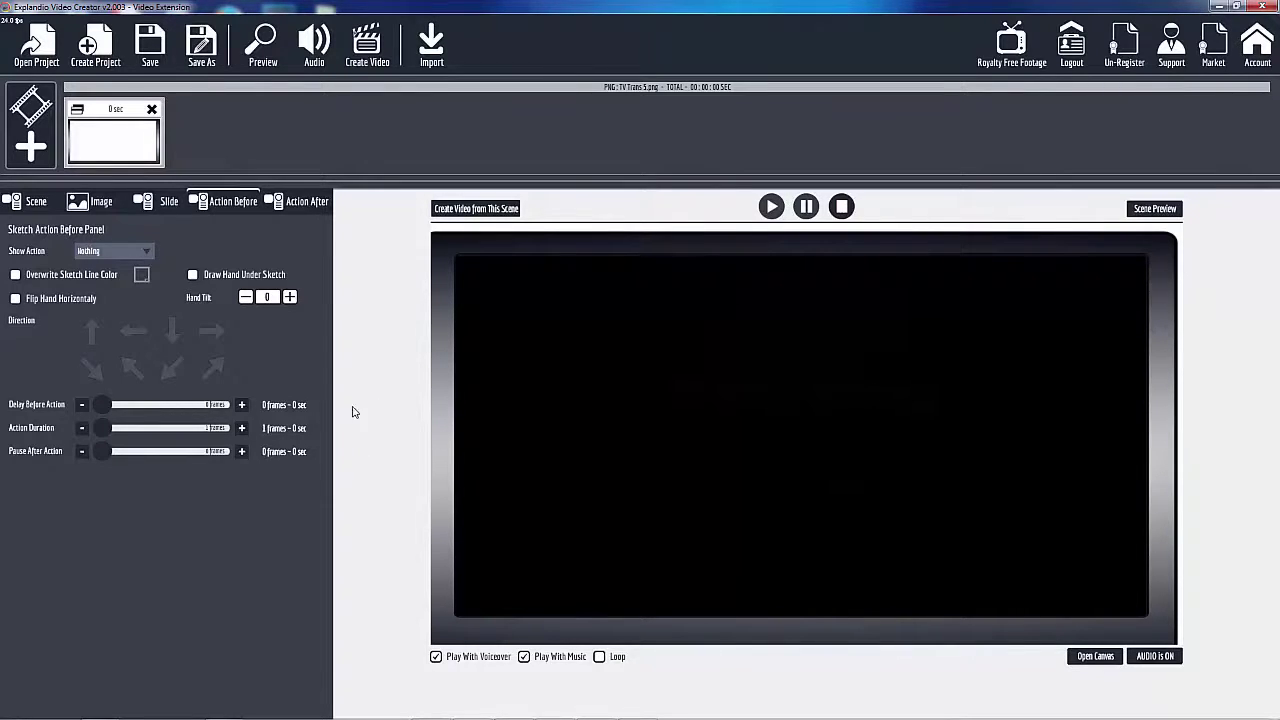
{"action": "left_click", "coordinate": [31, 205]}
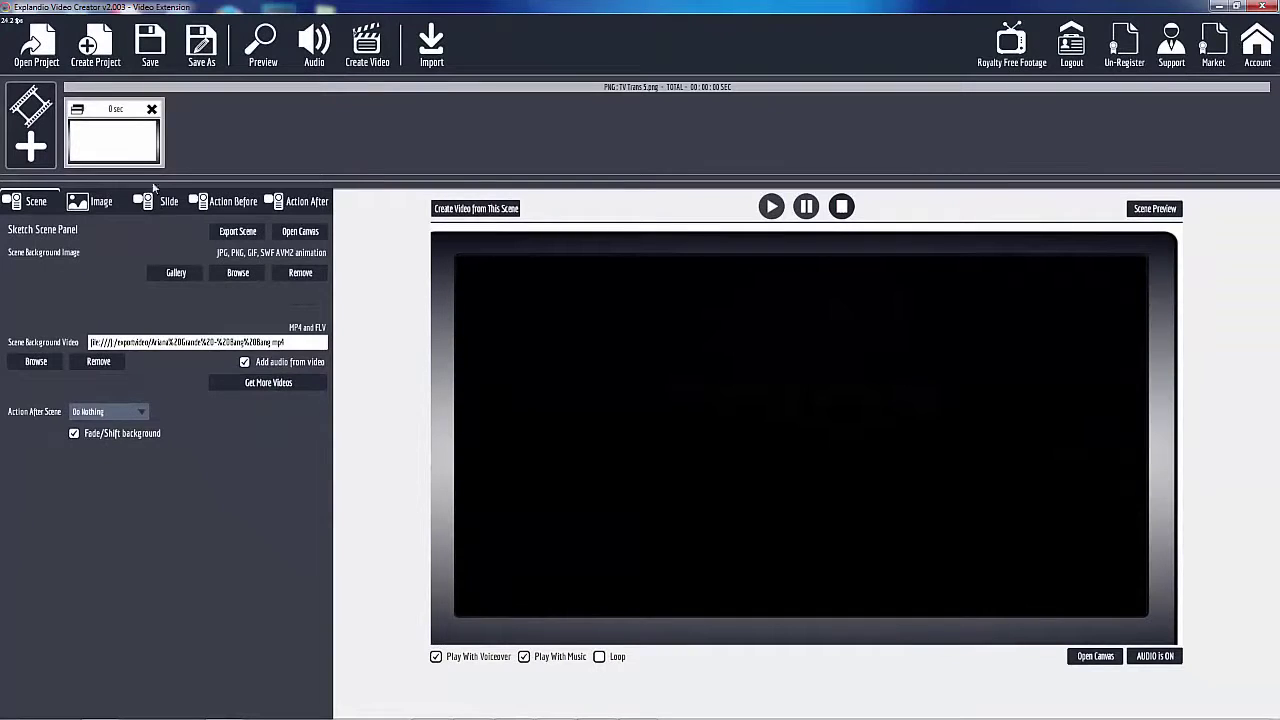
Step: Raise the TV image's before-action duration to 480 frames and return it to 1 frame
{"action": "left_click", "coordinate": [231, 204]}
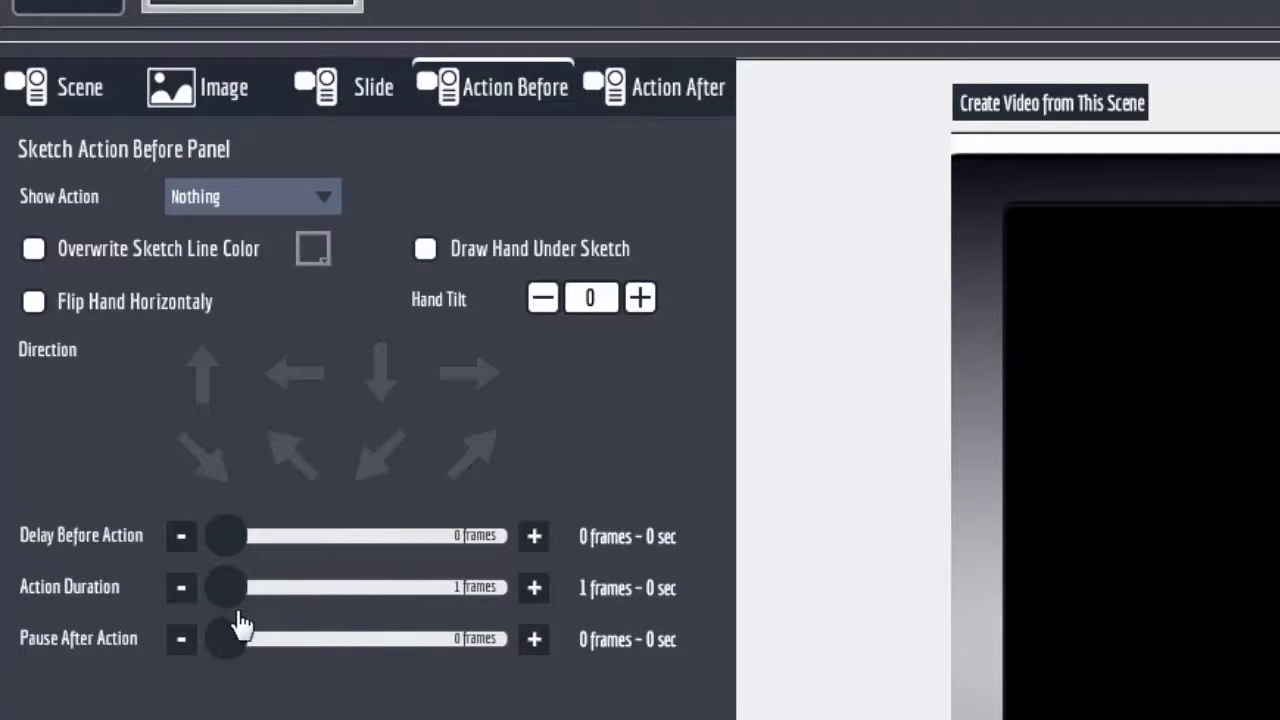
{"action": "left_click_drag", "start_coordinate": [228, 592], "coordinate": [514, 590]}
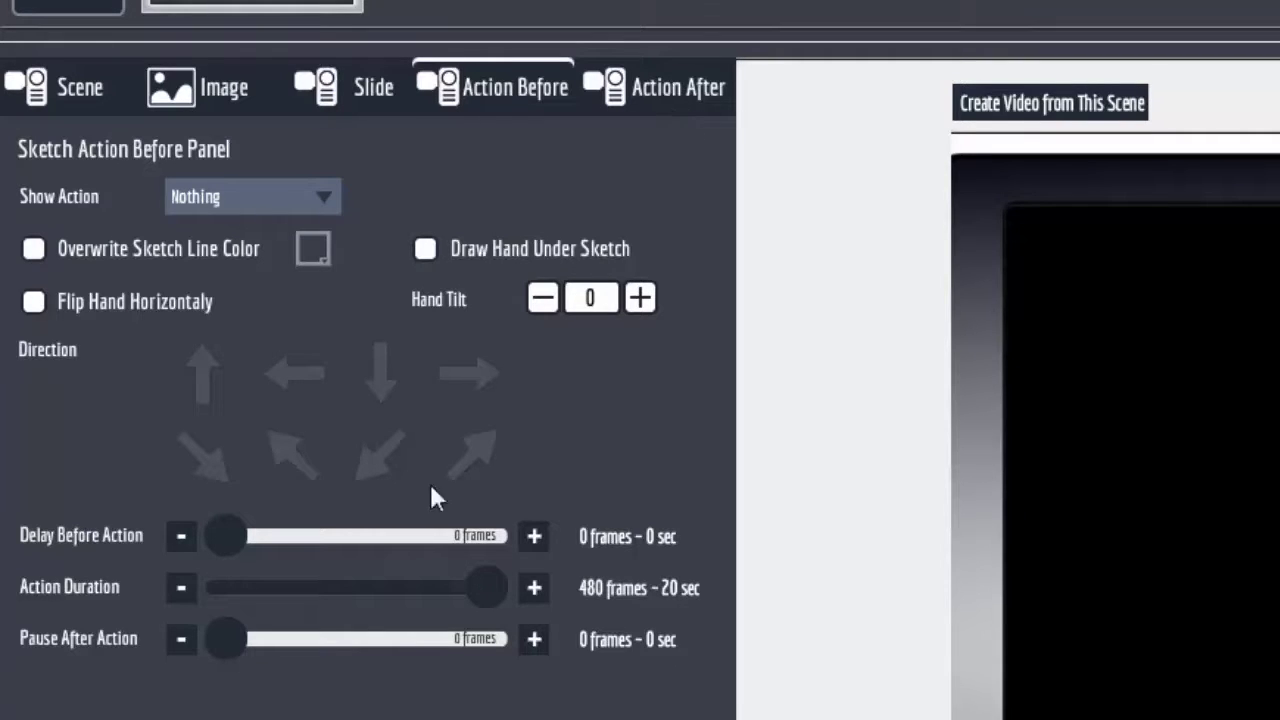
{"action": "left_click_drag", "start_coordinate": [490, 600], "coordinate": [205, 600]}
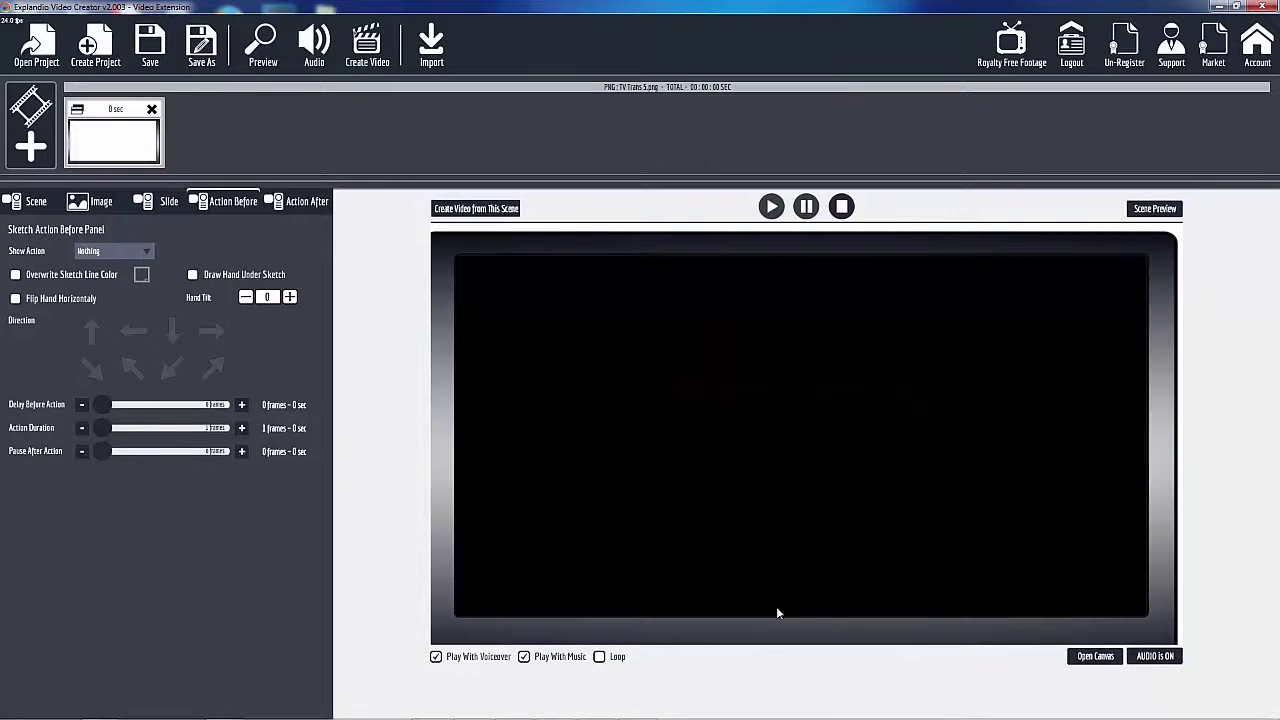
Step: Add the local video "Ariana Grande - Bang Bang" to the canvas as an object with Don't Sketch enabled
{"action": "left_click", "coordinate": [1096, 657]}
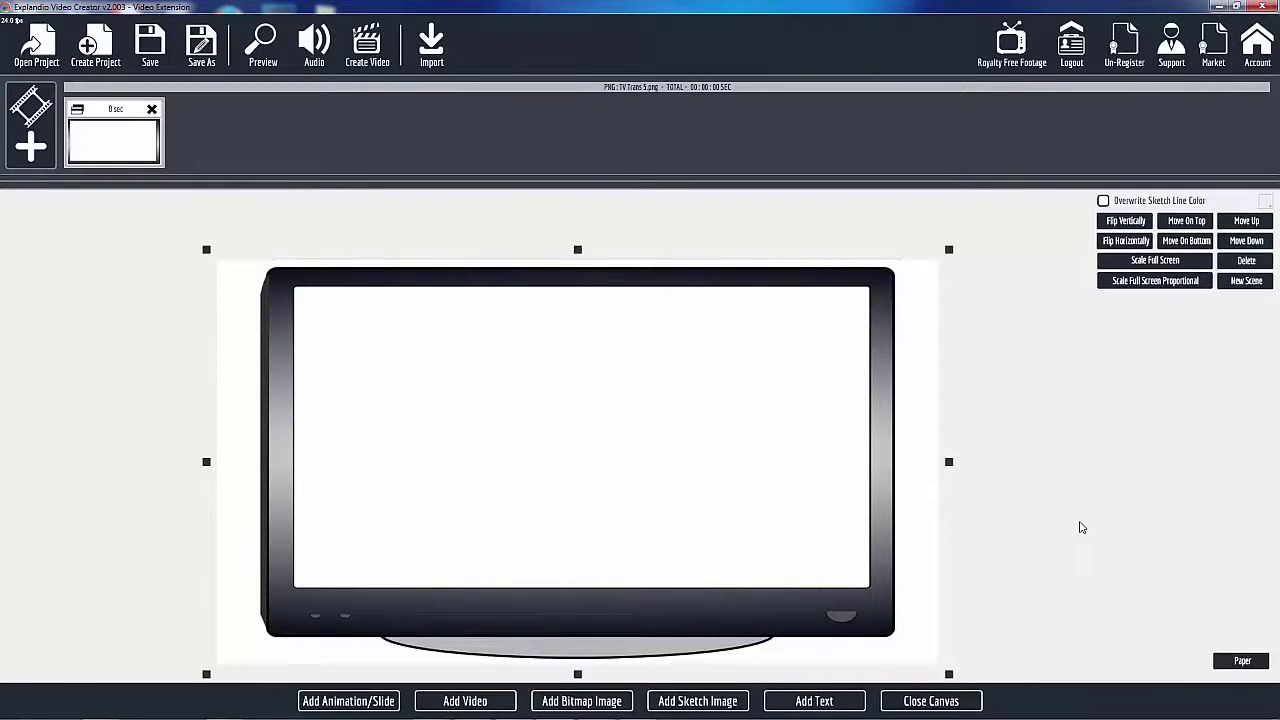
{"action": "left_click", "coordinate": [480, 706]}
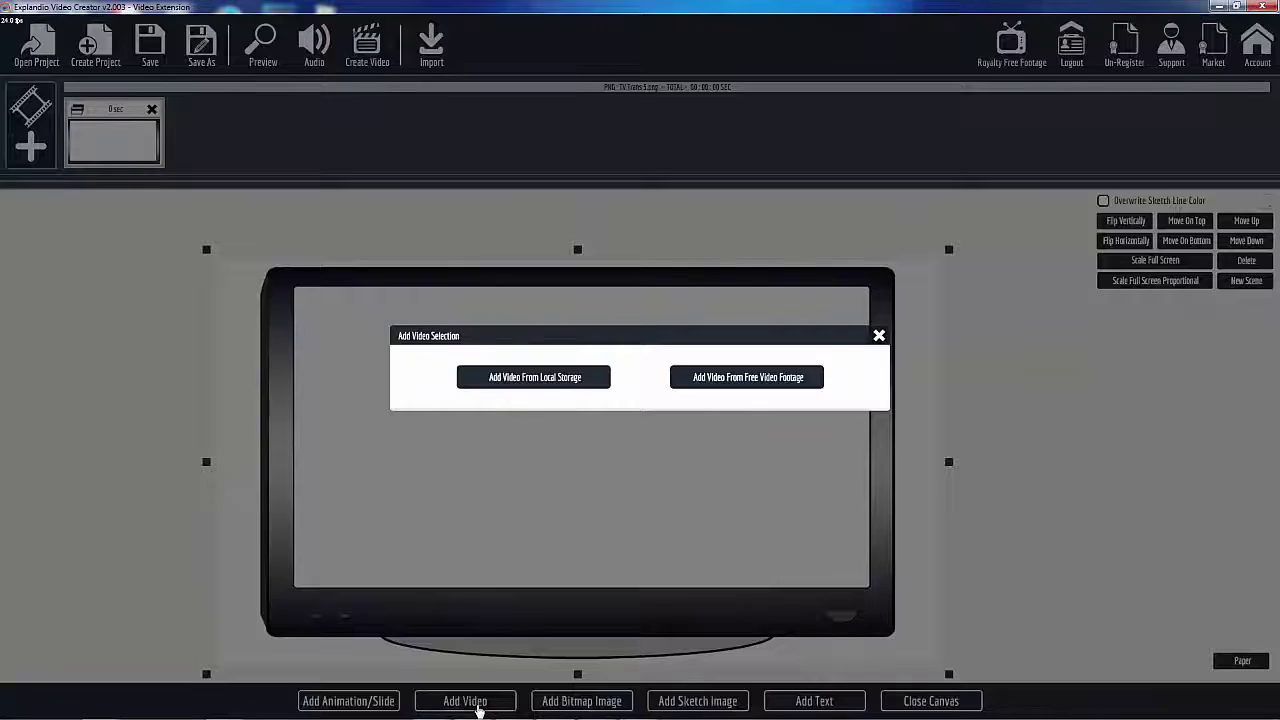
{"action": "left_click", "coordinate": [520, 375]}
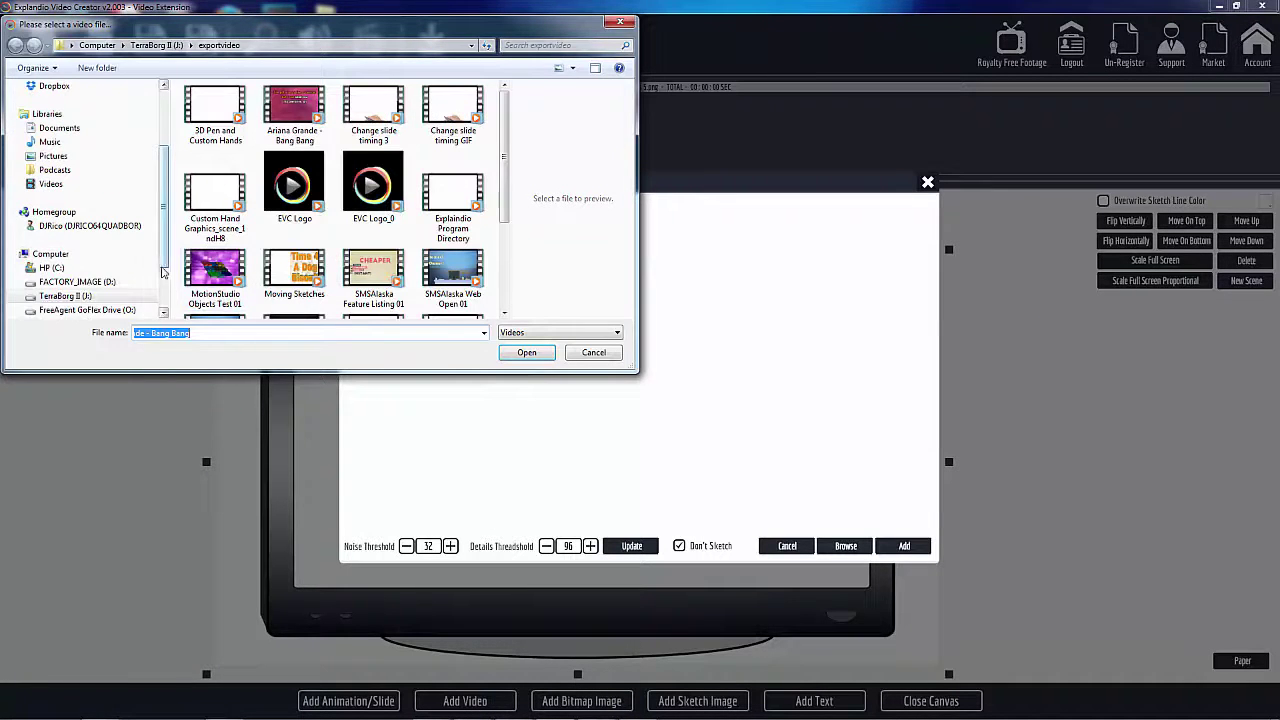
{"action": "left_click", "coordinate": [296, 110]}
{"action": "left_click", "coordinate": [526, 352]}
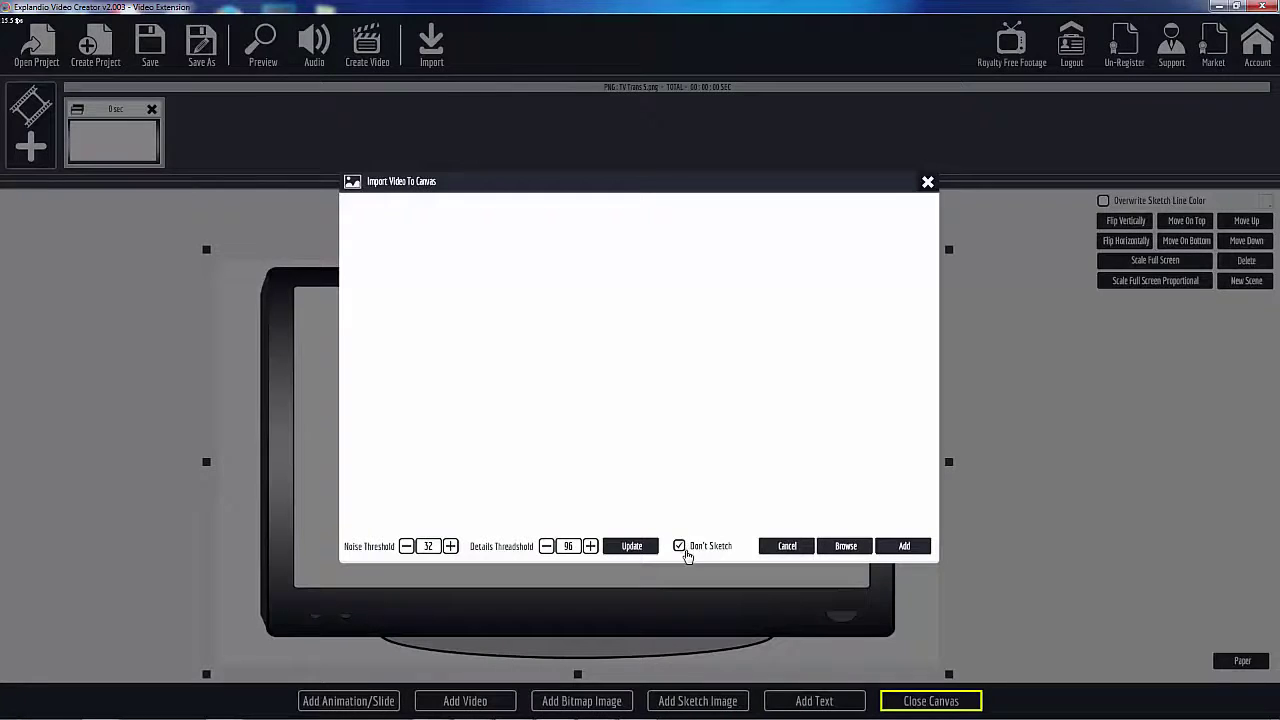
{"action": "left_click", "coordinate": [904, 546]}
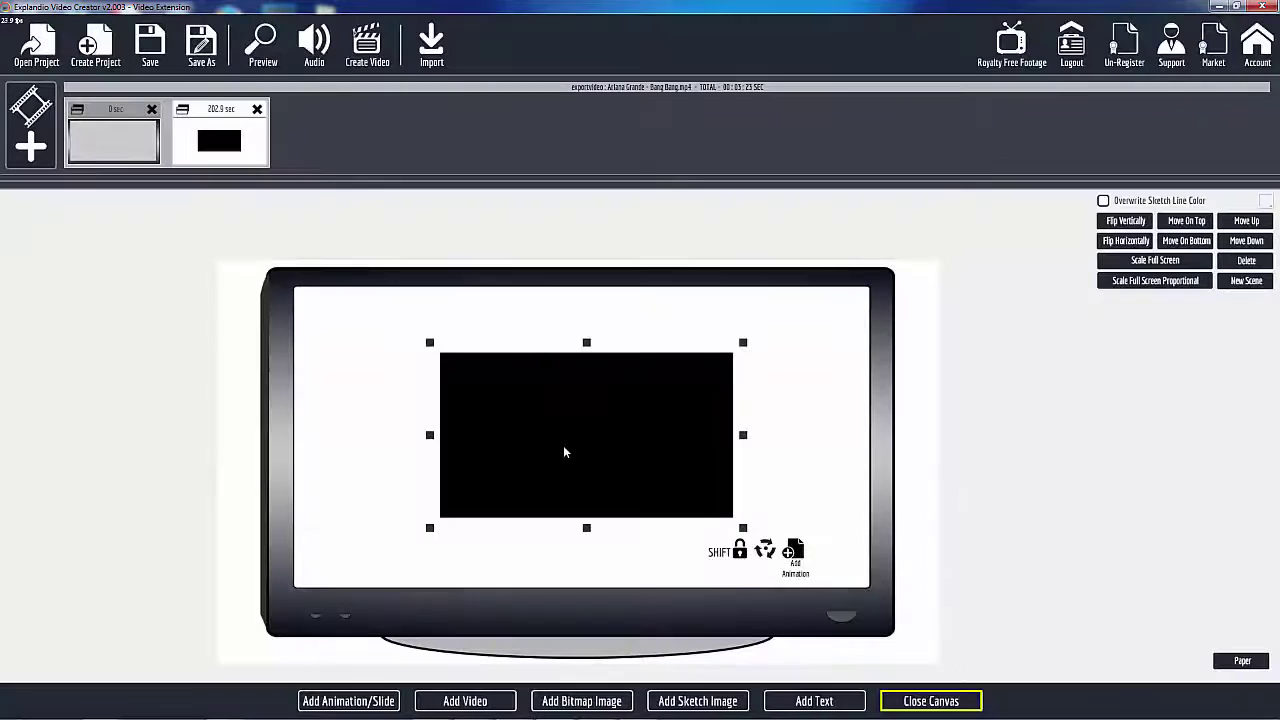
Step: Move the added video off the TV image, outside the white canvas area, and close the canvas
{"action": "left_click_drag", "start_coordinate": [564, 452], "coordinate": [1142, 466]}
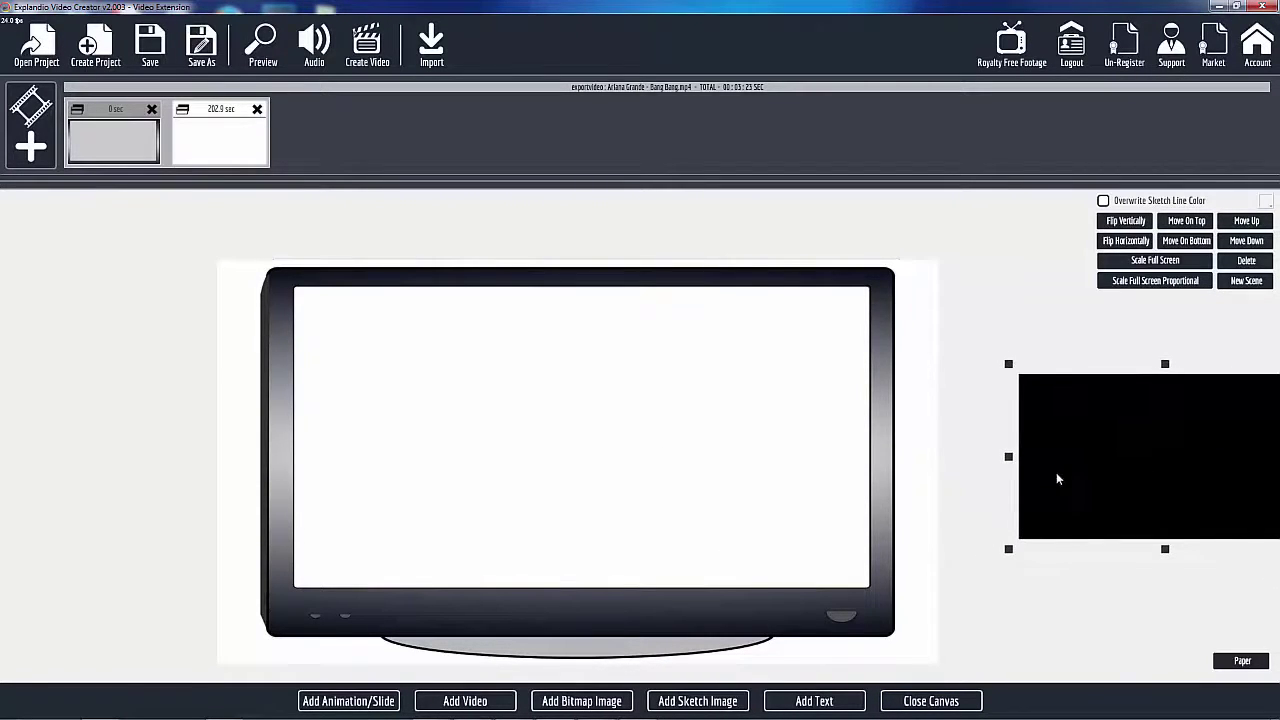
{"action": "mouse_move", "coordinate": [1056, 473]}
{"action": "left_mouse_down"}
{"action": "mouse_move", "coordinate": [1098, 468]}
{"action": "mouse_move", "coordinate": [1038, 469]}
{"action": "left_mouse_up"}
{"action": "left_click", "coordinate": [930, 701]}
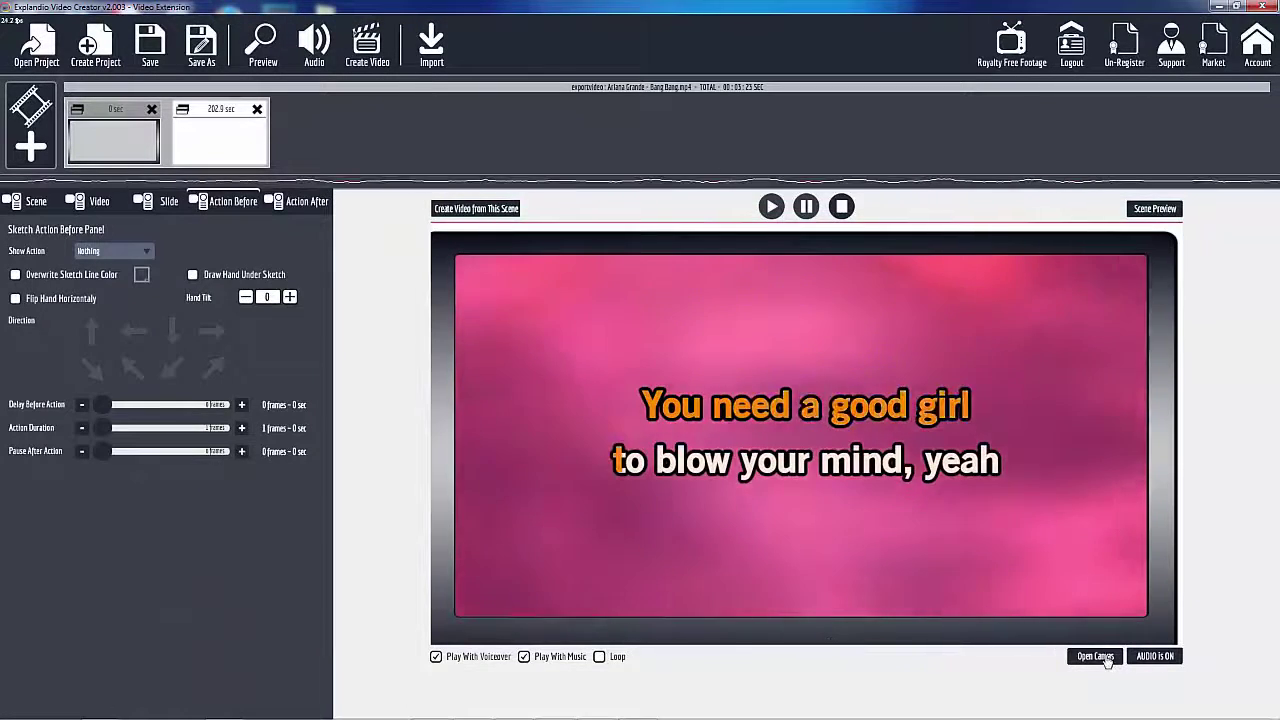
Step: Reopen the canvas and switch to the drawing program to read the karaoke song length and frame calculations
{"action": "left_click", "coordinate": [1097, 658]}
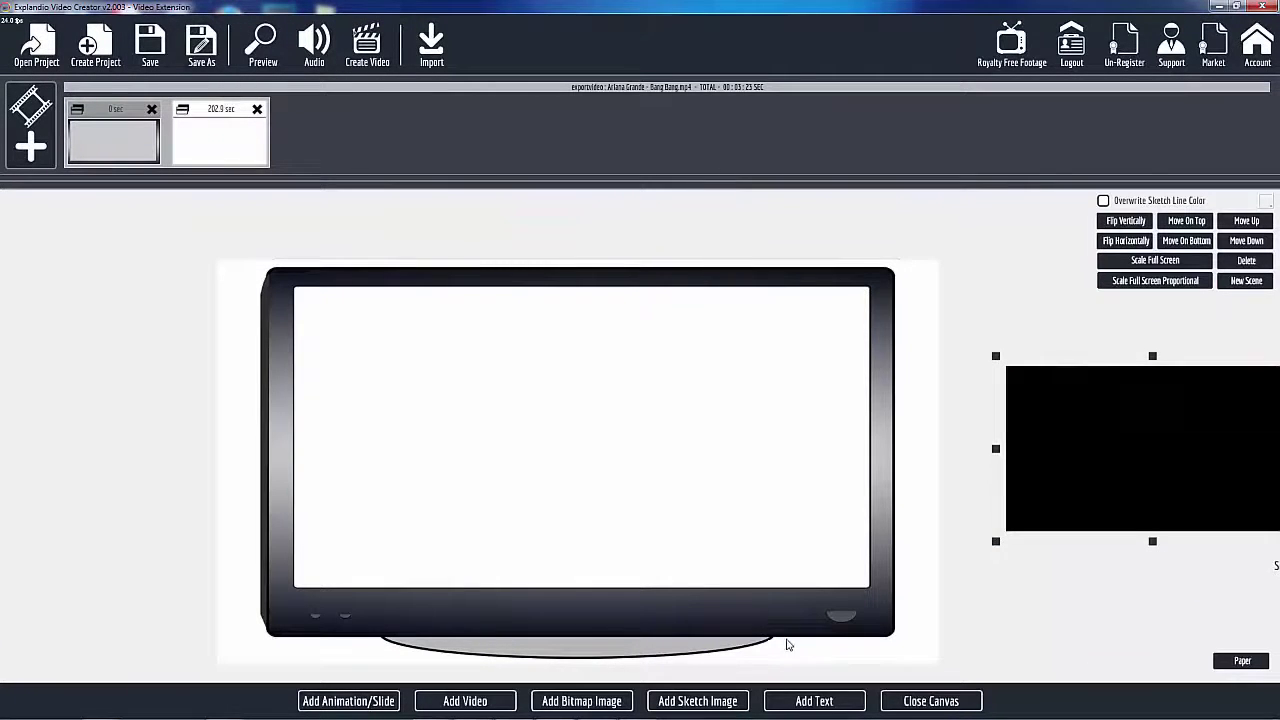
{"action": "mouse_move", "coordinate": [790, 716]}
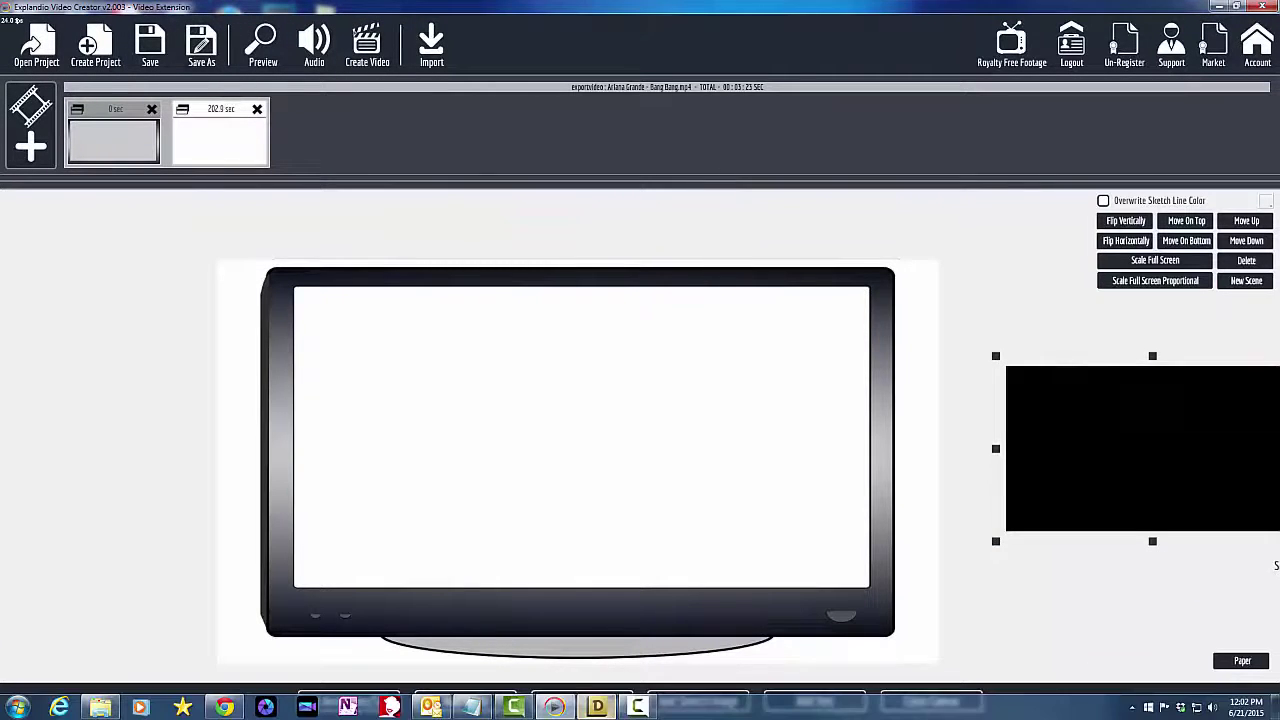
{"action": "left_click", "coordinate": [597, 708]}
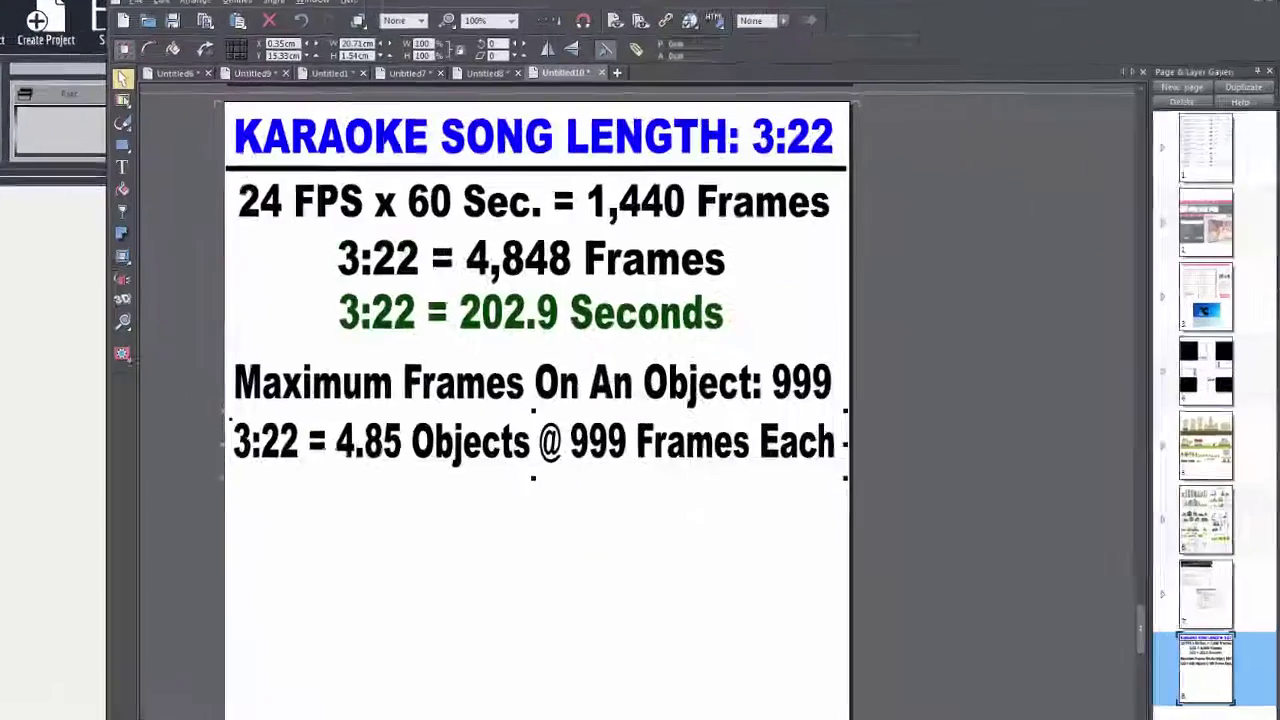
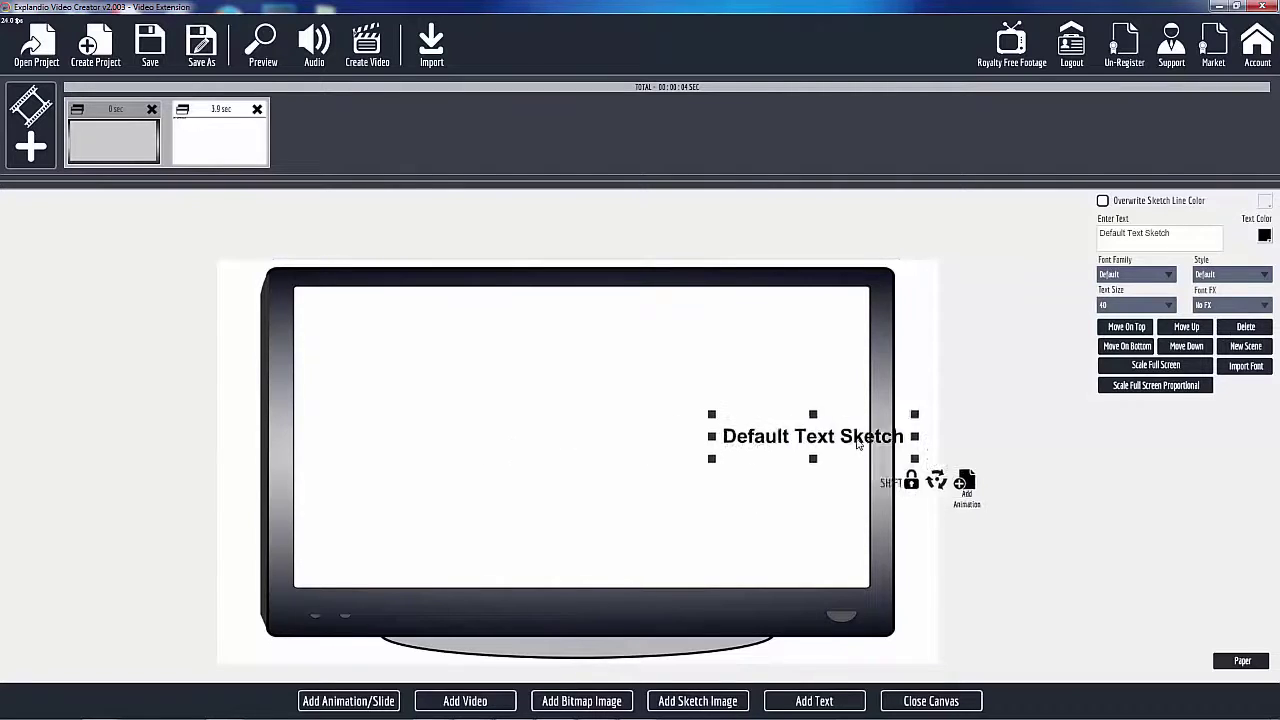
Step: Set the default text's before-action to Nothing with an action duration of 1 frame
{"action": "left_click", "coordinate": [931, 701]}
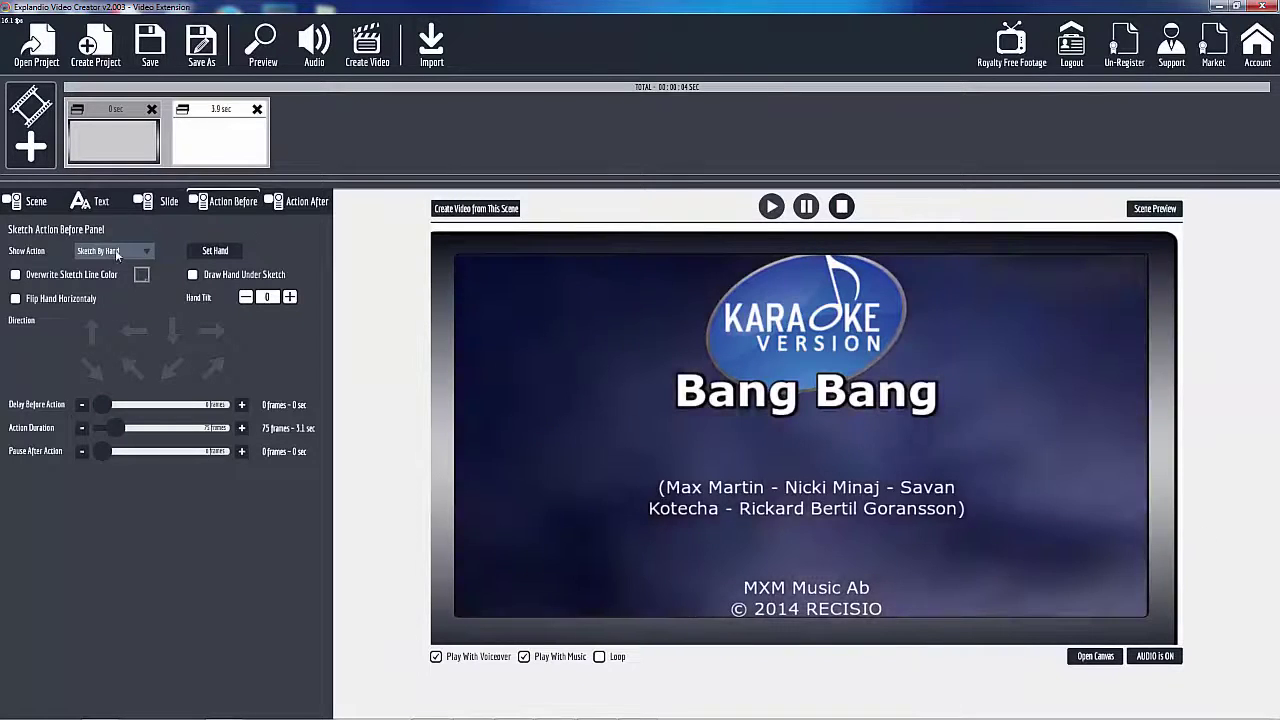
{"action": "left_click", "coordinate": [117, 253]}
{"action": "left_click", "coordinate": [115, 267]}
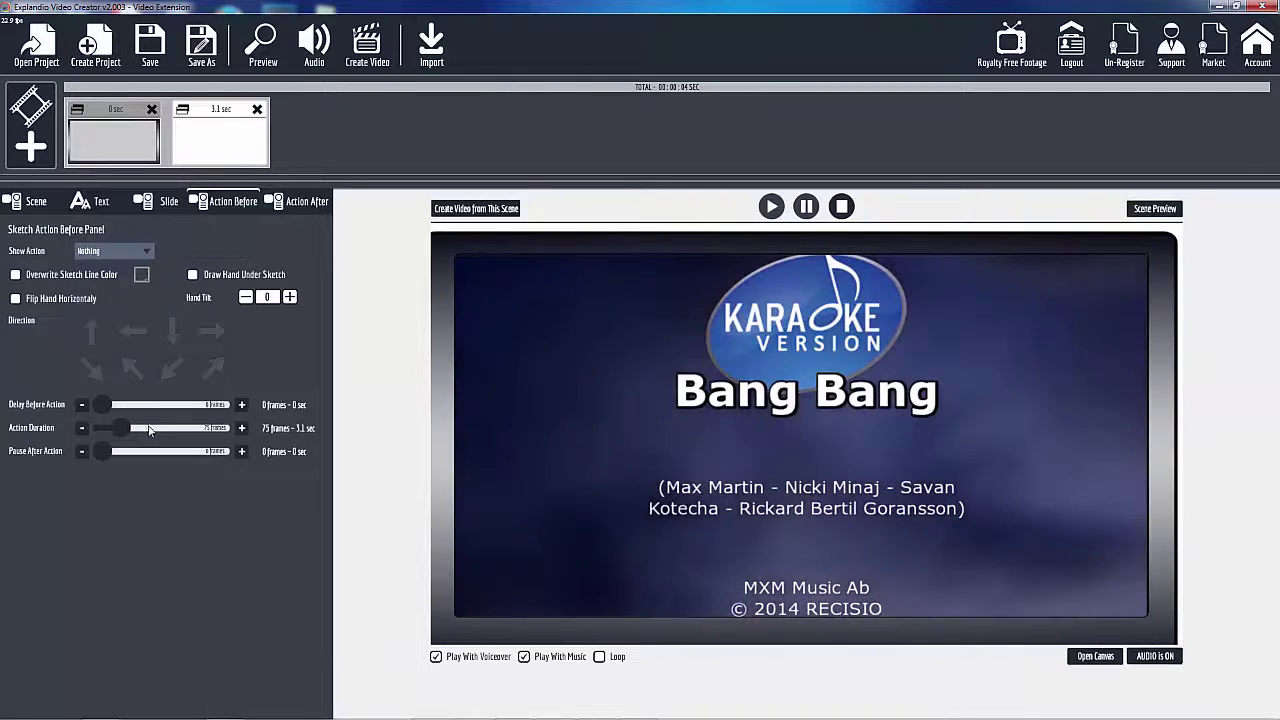
{"action": "left_click_drag", "start_coordinate": [120, 435], "coordinate": [84, 433]}
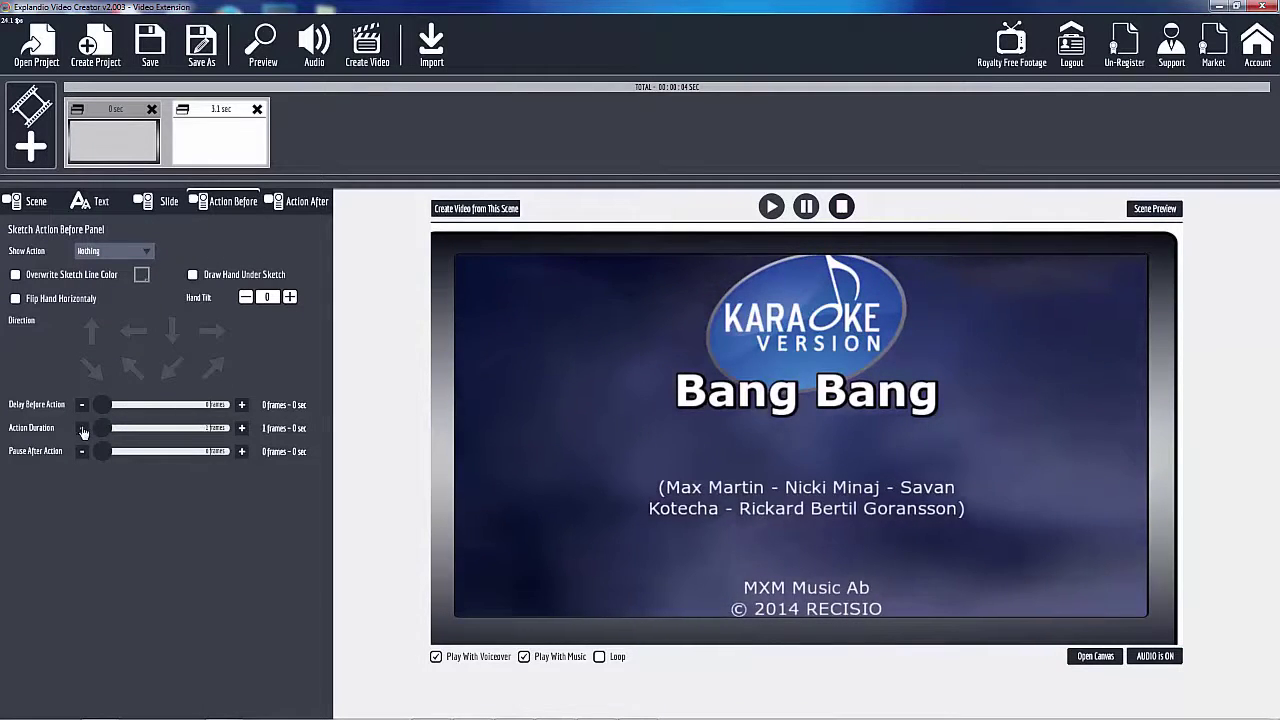
Step: Add an animation to the default text, keep both positions low beside the TV canvas, and enter 4844 frames for the point
{"action": "left_click", "coordinate": [1095, 656]}
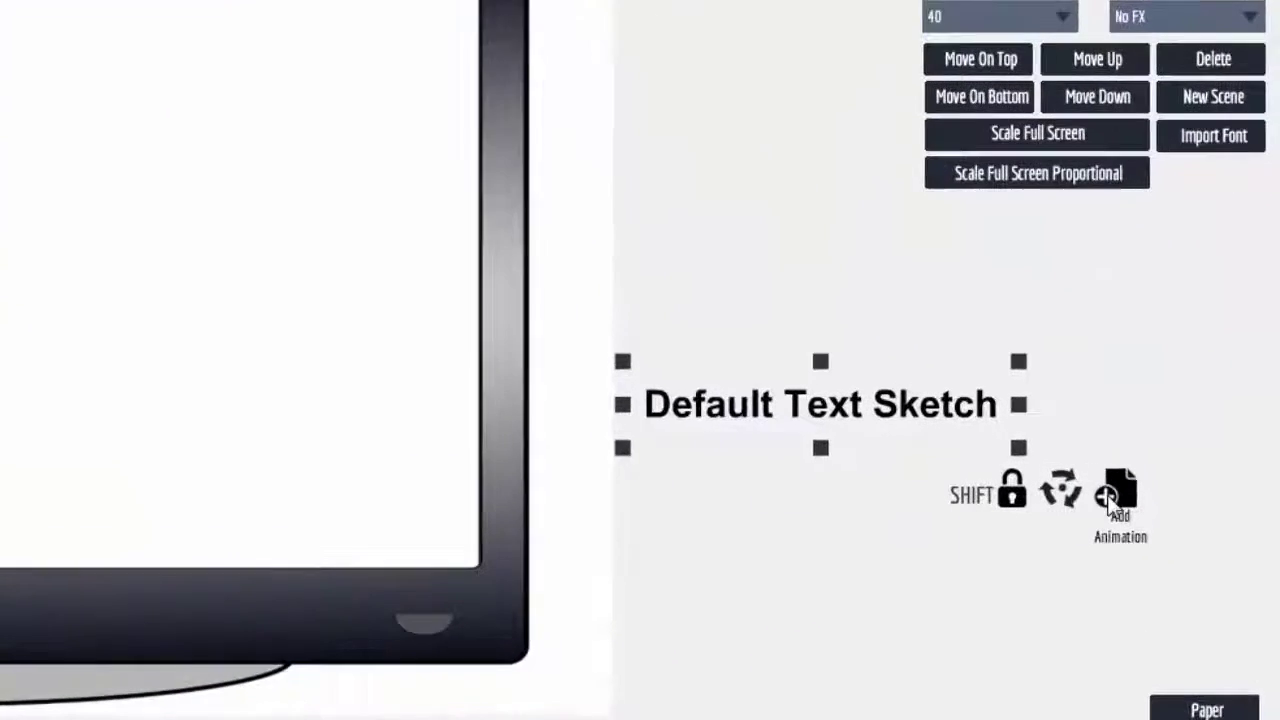
{"action": "left_click", "coordinate": [1068, 456]}
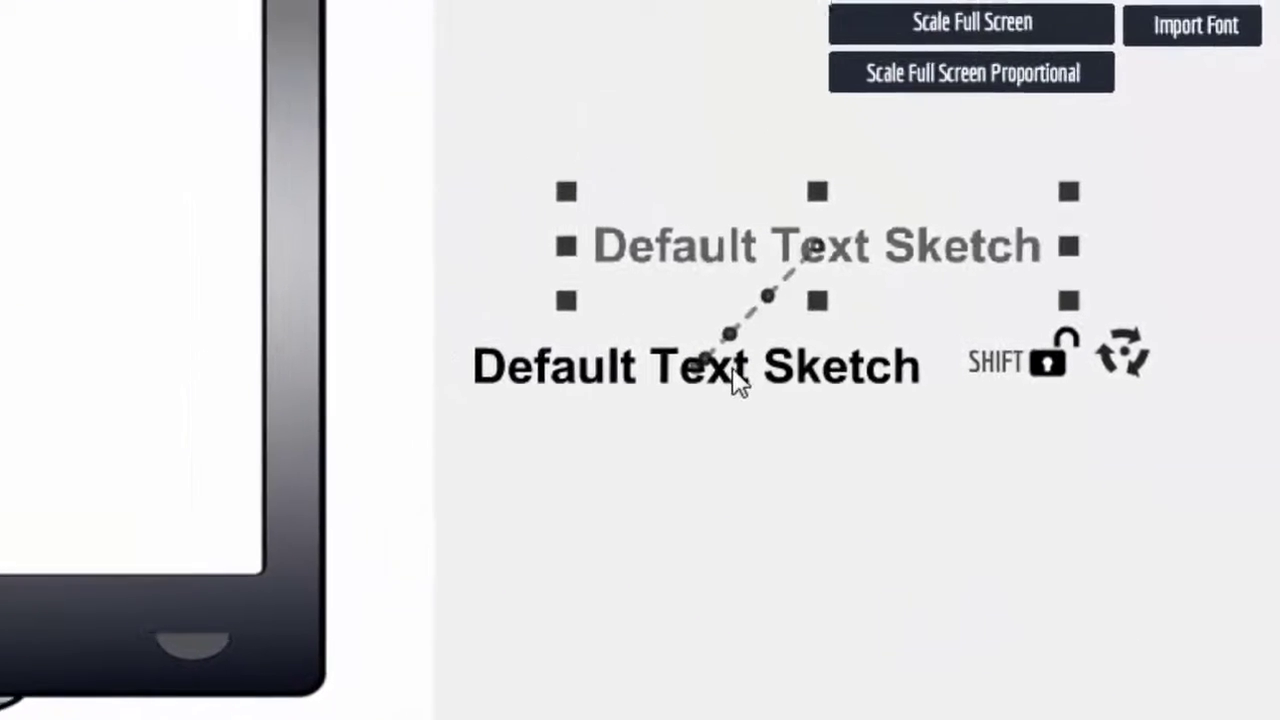
{"action": "left_click_drag", "start_coordinate": [691, 340], "coordinate": [648, 597]}
{"action": "left_click_drag", "start_coordinate": [727, 627], "coordinate": [767, 719]}
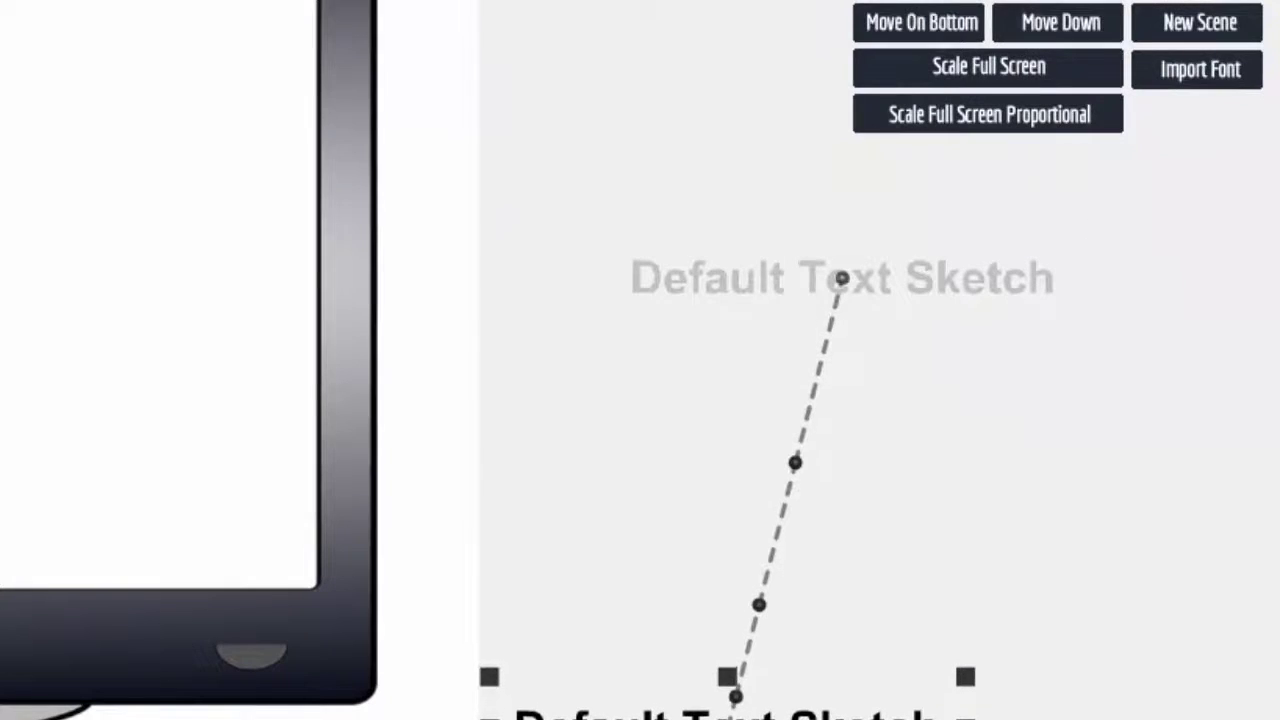
{"action": "mouse_move", "coordinate": [774, 277]}
{"action": "left_mouse_down"}
{"action": "mouse_move", "coordinate": [791, 266]}
{"action": "mouse_move", "coordinate": [720, 323]}
{"action": "mouse_move", "coordinate": [703, 417]}
{"action": "mouse_move", "coordinate": [710, 517]}
{"action": "mouse_move", "coordinate": [693, 563]}
{"action": "left_mouse_up"}
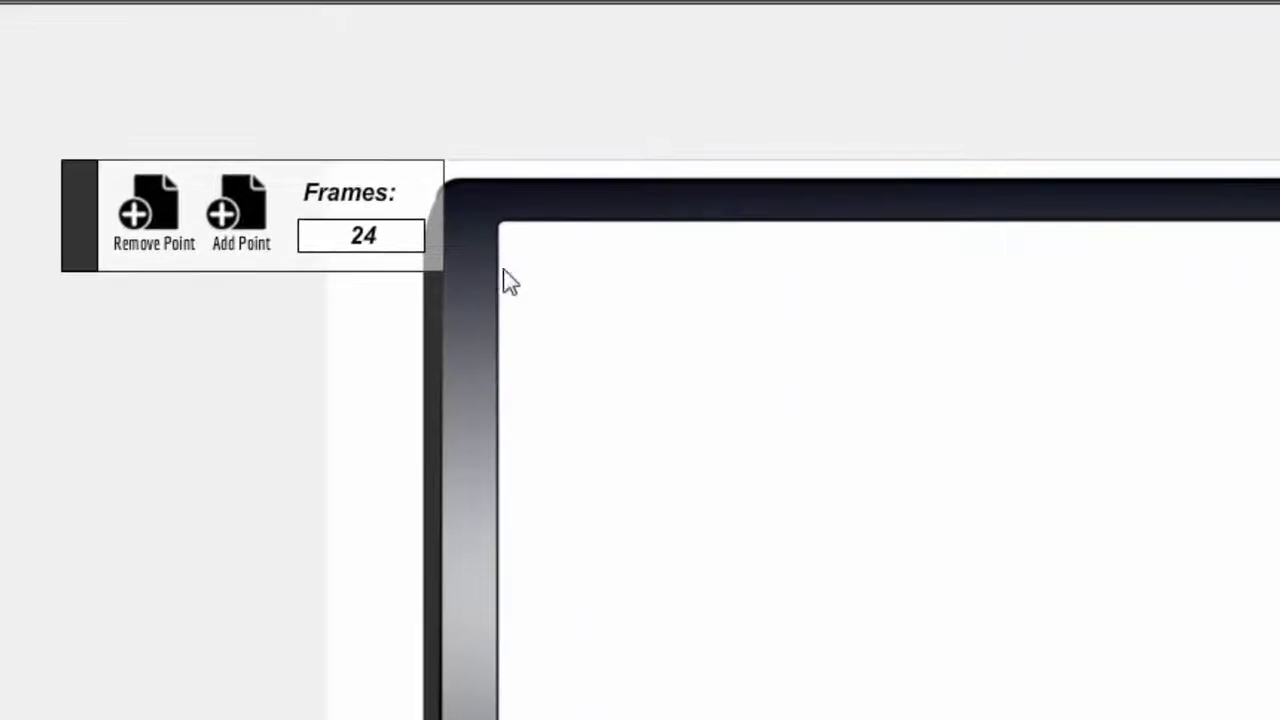
{"action": "double_click", "coordinate": [341, 235]}
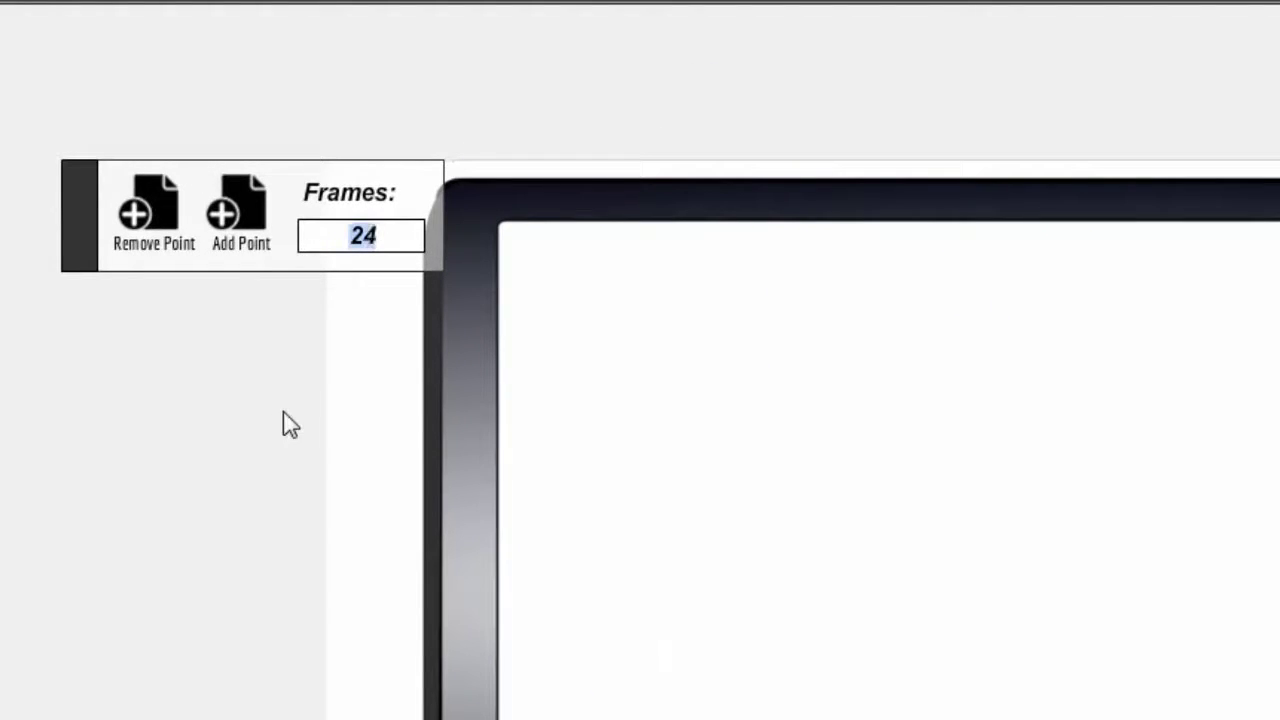
{"action": "type", "text": "4844"}
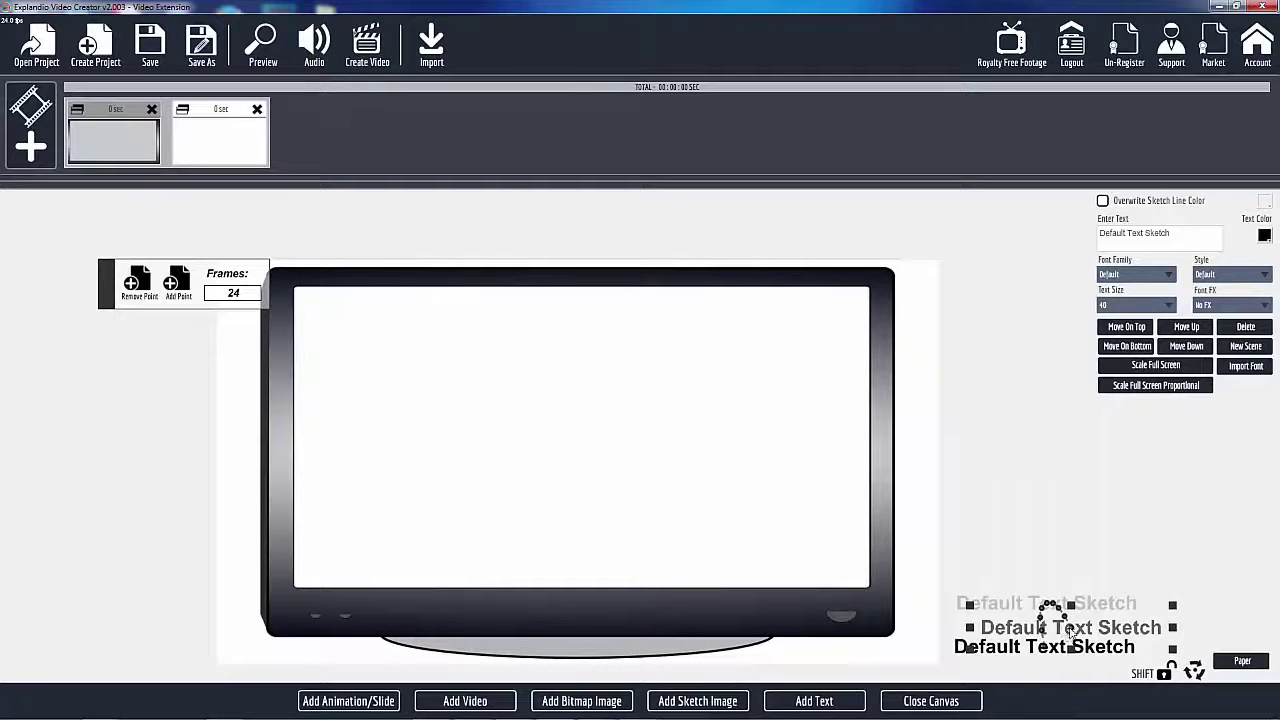
Step: Place the second animation point above the first with 999 frames, and add a third point above it, entering 1200 frames
{"action": "left_click_drag", "start_coordinate": [1070, 632], "coordinate": [1028, 530]}
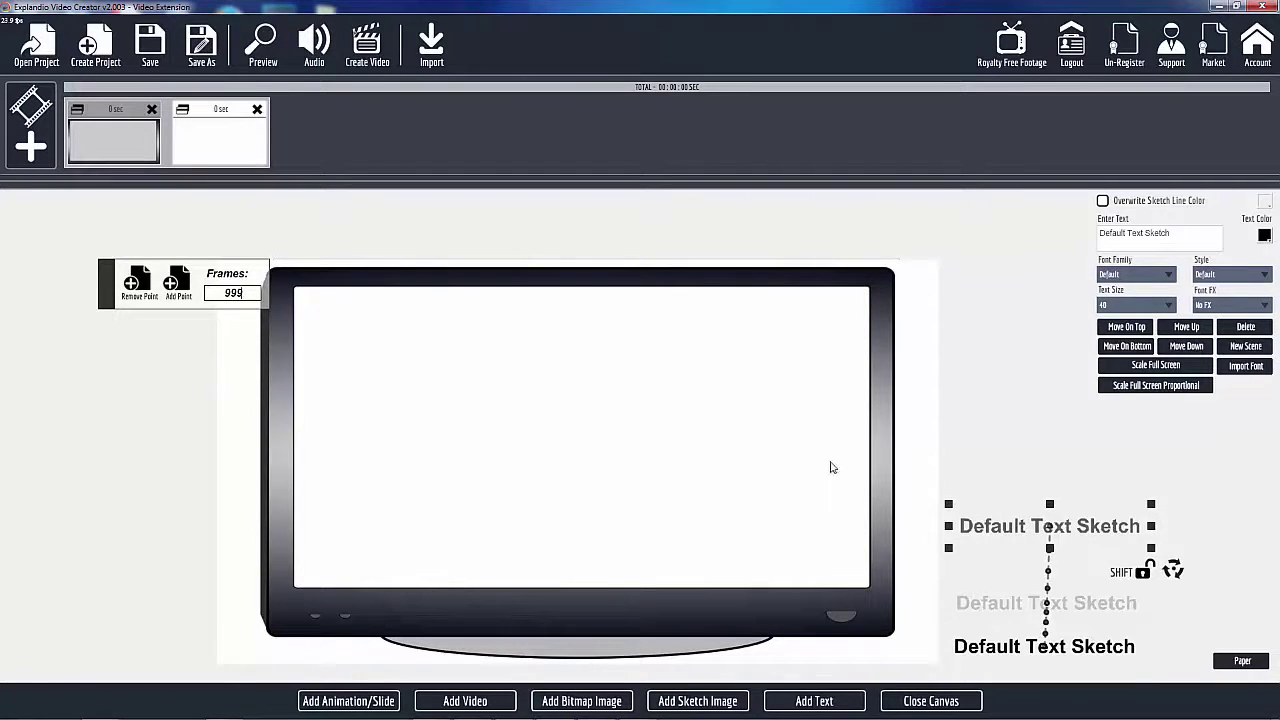
{"action": "left_click_drag", "start_coordinate": [1024, 530], "coordinate": [1013, 553]}
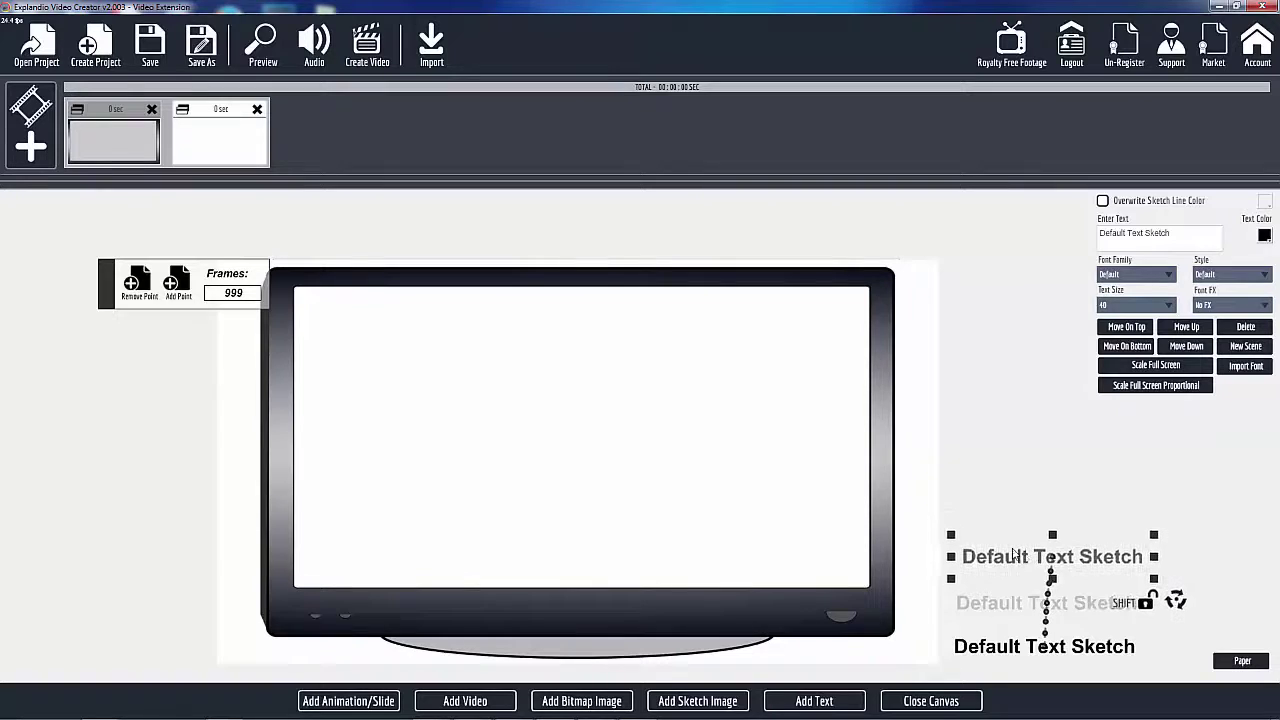
{"action": "left_click", "coordinate": [180, 284]}
{"action": "mouse_move", "coordinate": [1015, 582]}
{"action": "left_mouse_down"}
{"action": "mouse_move", "coordinate": [1022, 517]}
{"action": "mouse_move", "coordinate": [994, 516]}
{"action": "left_mouse_up"}
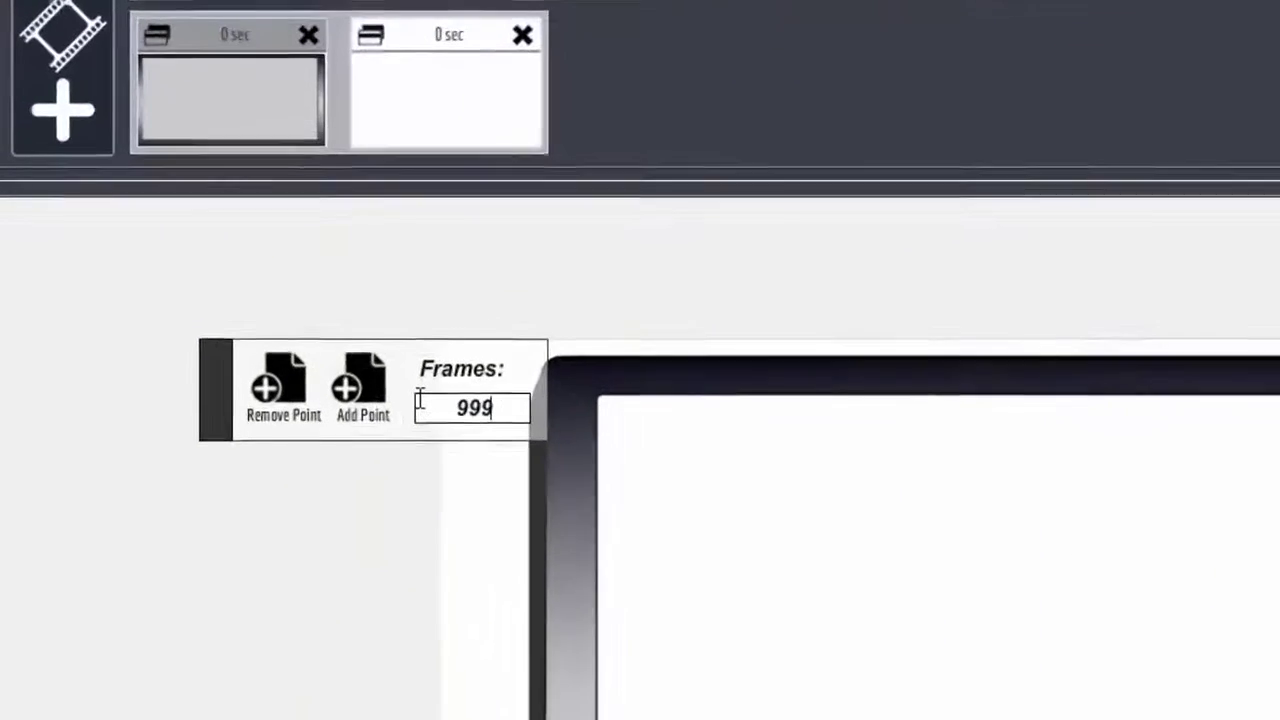
{"action": "double_click", "coordinate": [206, 291]}
{"action": "key", "text": "BackSpace"}
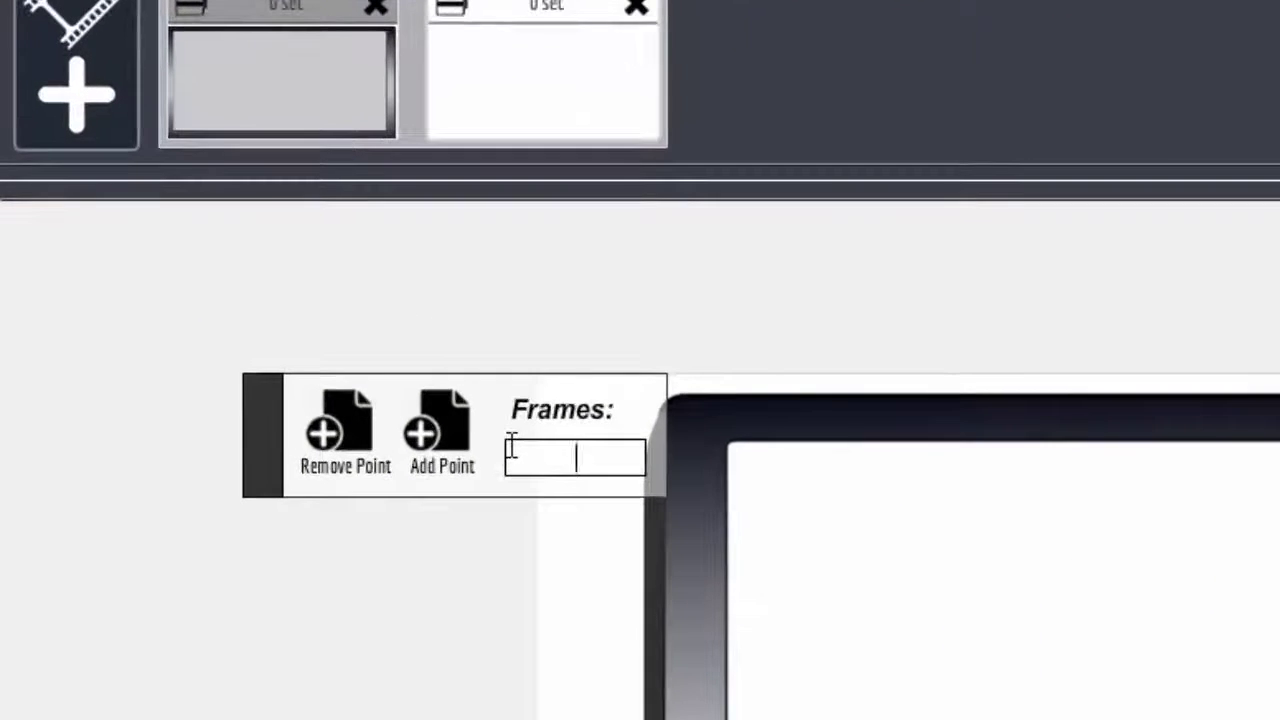
{"action": "type", "text": "1200"}
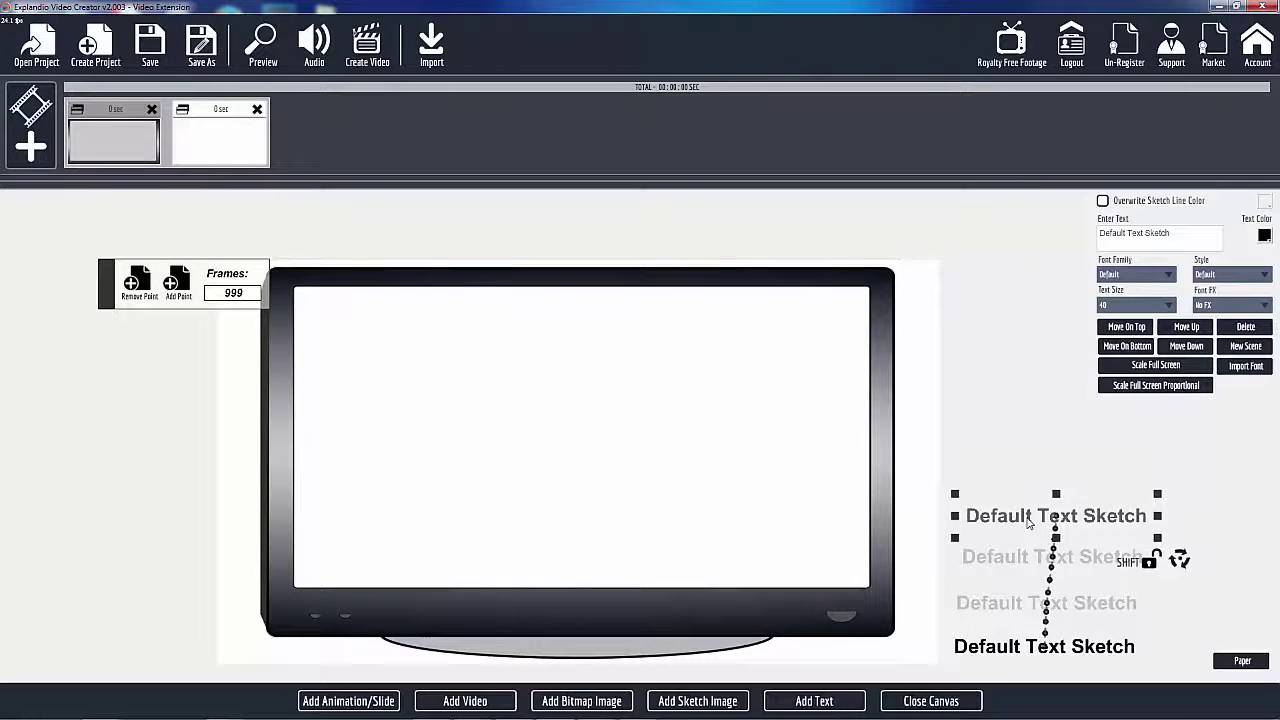
{"action": "mouse_move", "coordinate": [1029, 522]}
{"action": "left_mouse_down"}
{"action": "mouse_move", "coordinate": [1011, 527]}
{"action": "mouse_move", "coordinate": [1025, 518]}
{"action": "left_mouse_up"}
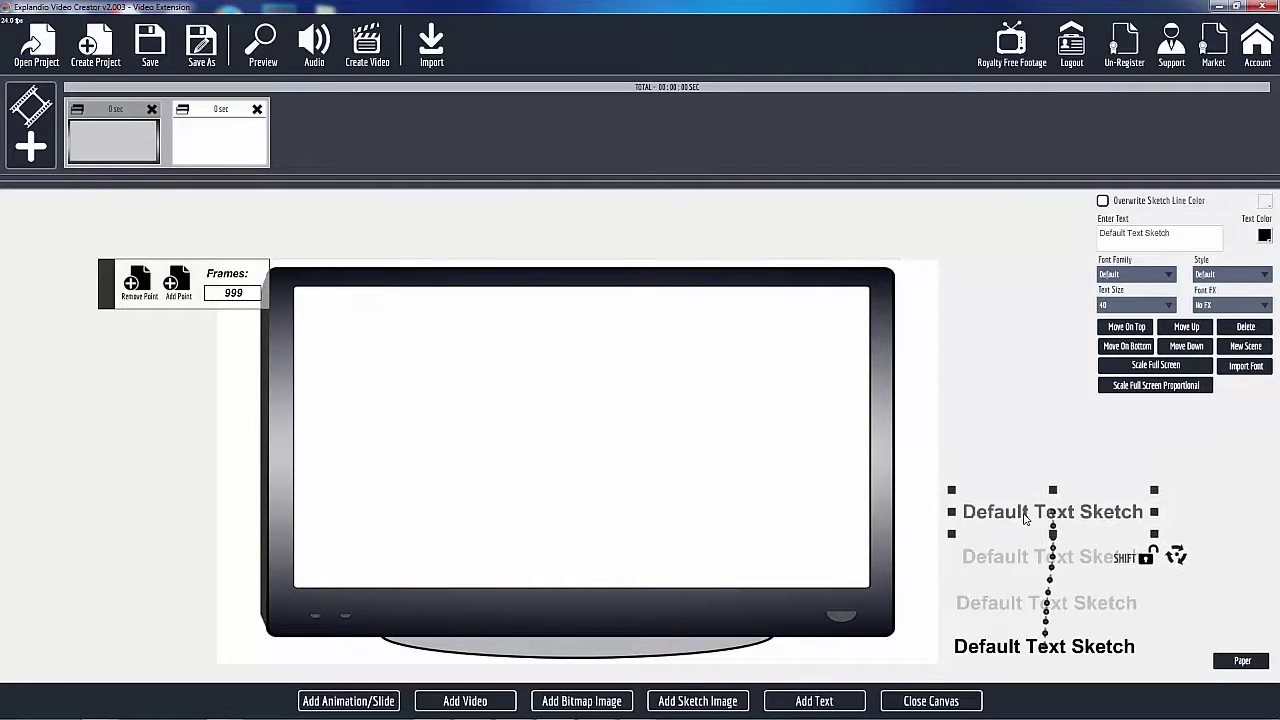
Step: Add a fourth animation point above the others with 999 frames and close the canvas
{"action": "left_click", "coordinate": [184, 290]}
{"action": "left_click_drag", "start_coordinate": [1034, 540], "coordinate": [1011, 456]}
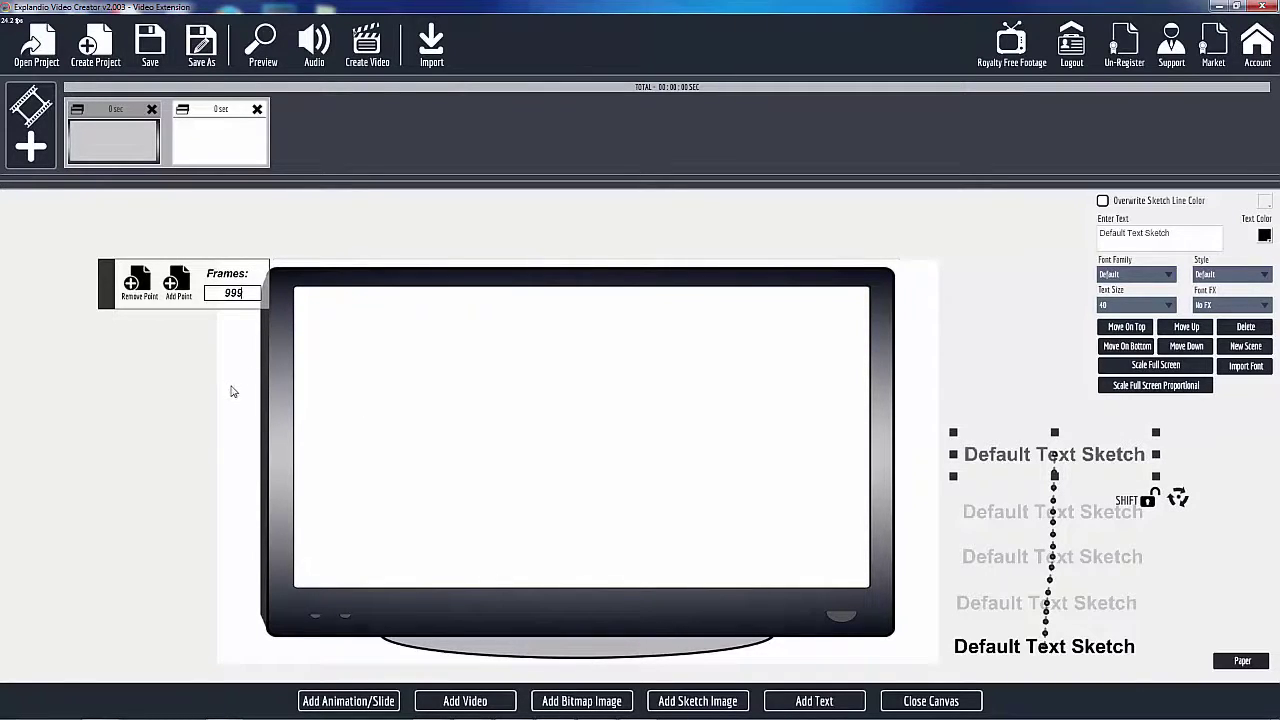
{"action": "mouse_move", "coordinate": [828, 716]}
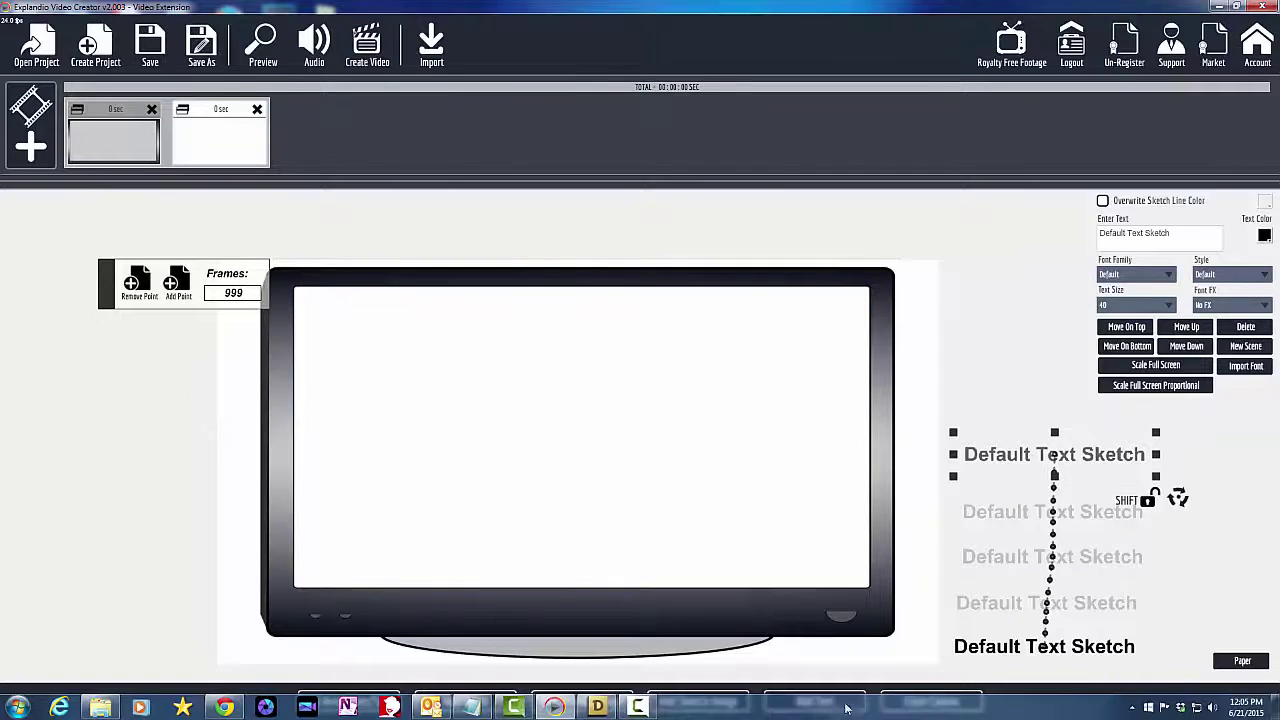
{"action": "left_click", "coordinate": [921, 701]}
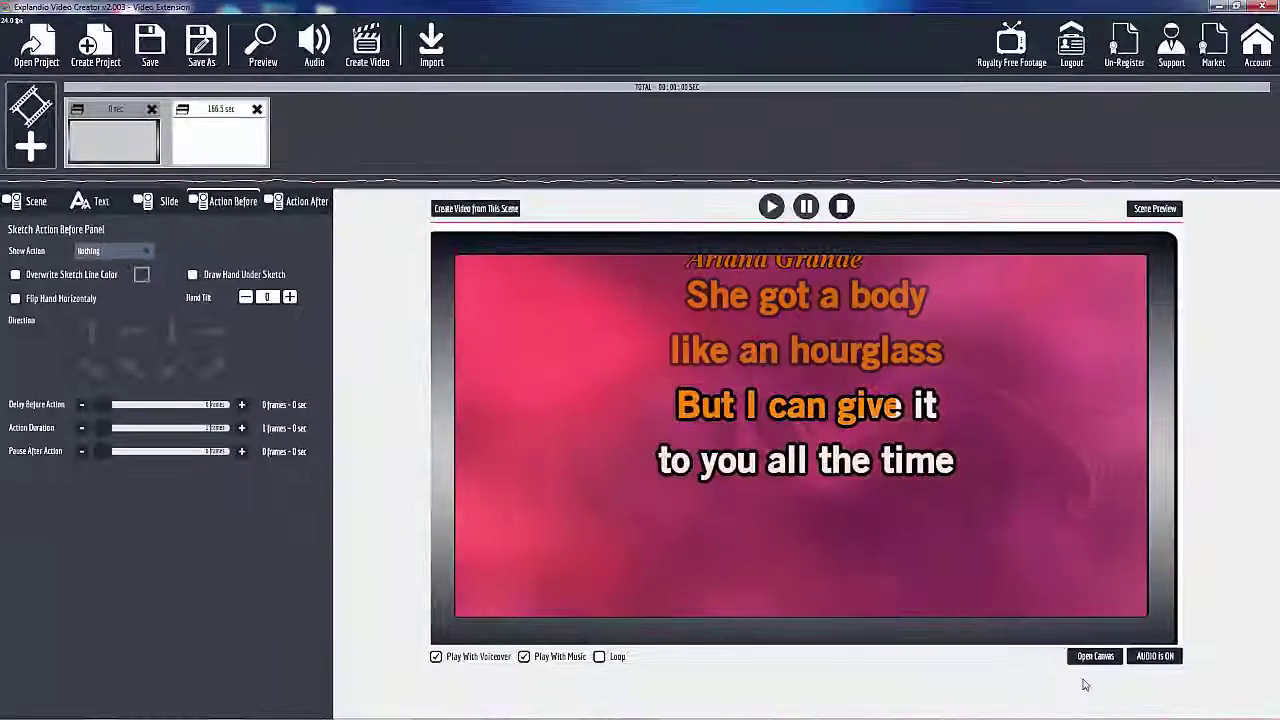
Step: Reopen the canvas and add a fifth animation point with 999 frames to the default text, placed above the existing points
{"action": "left_click", "coordinate": [1181, 707]}
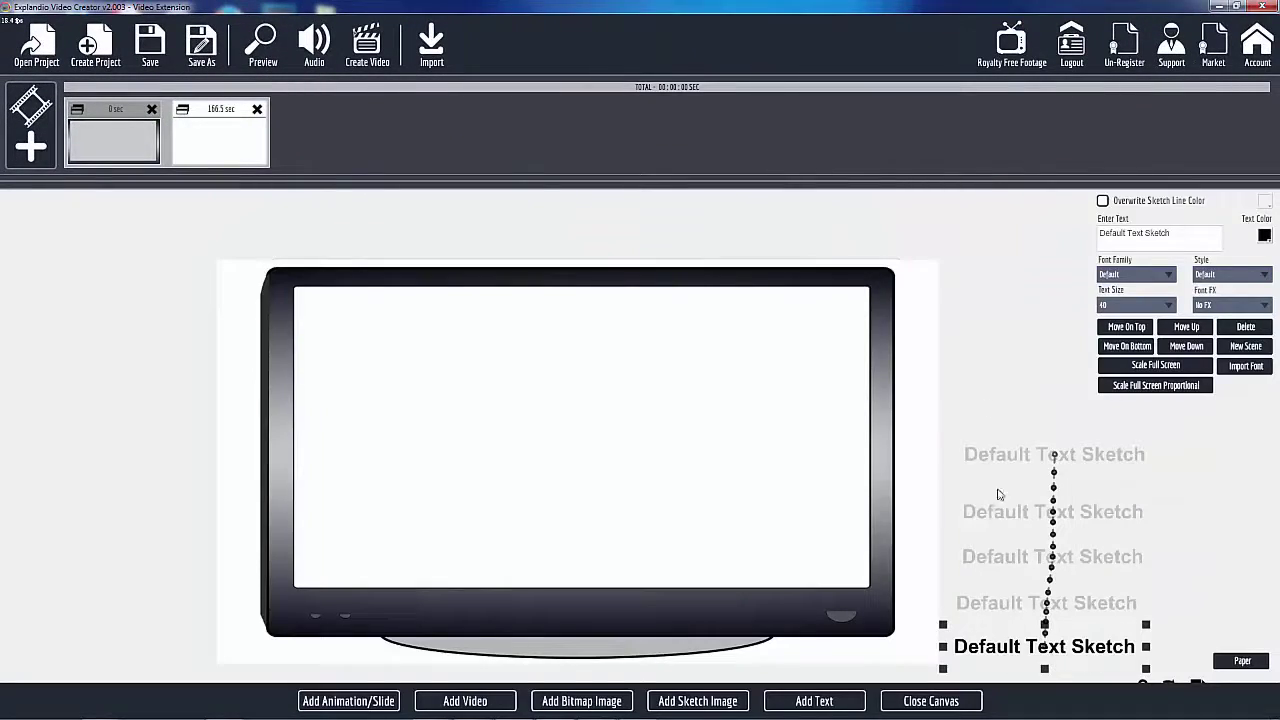
{"action": "left_click", "coordinate": [1107, 458]}
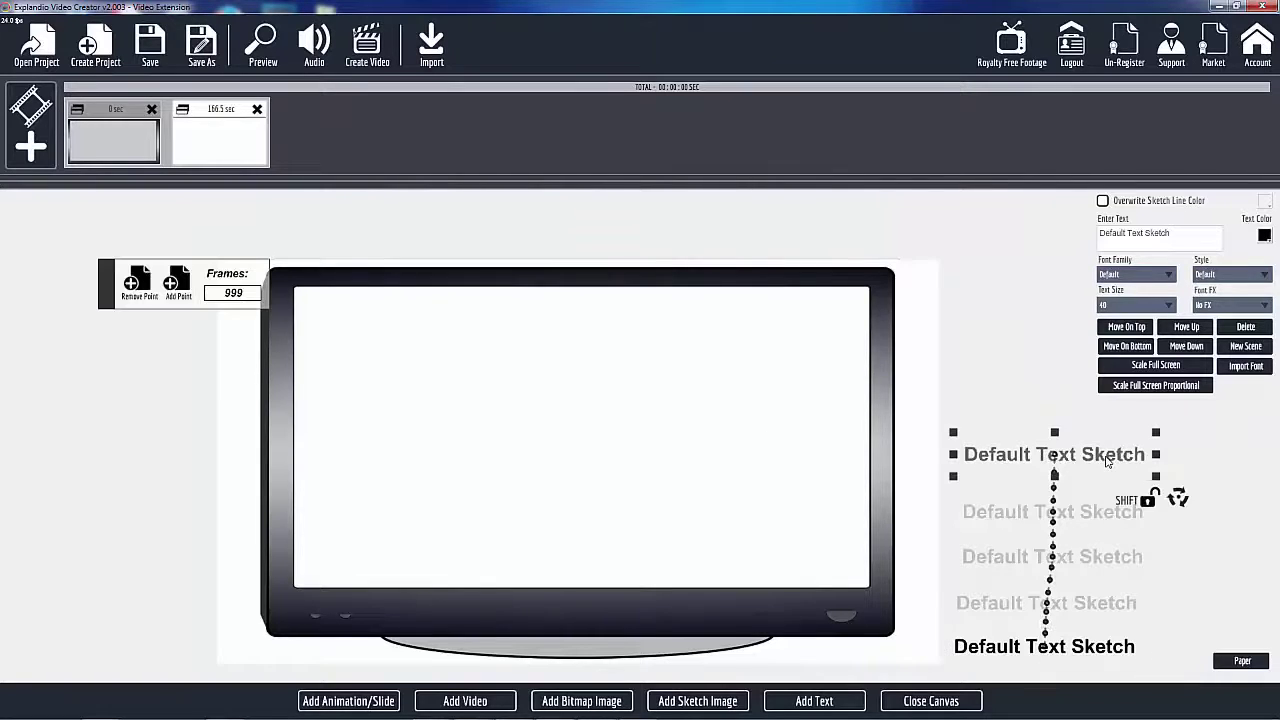
{"action": "left_click", "coordinate": [180, 284]}
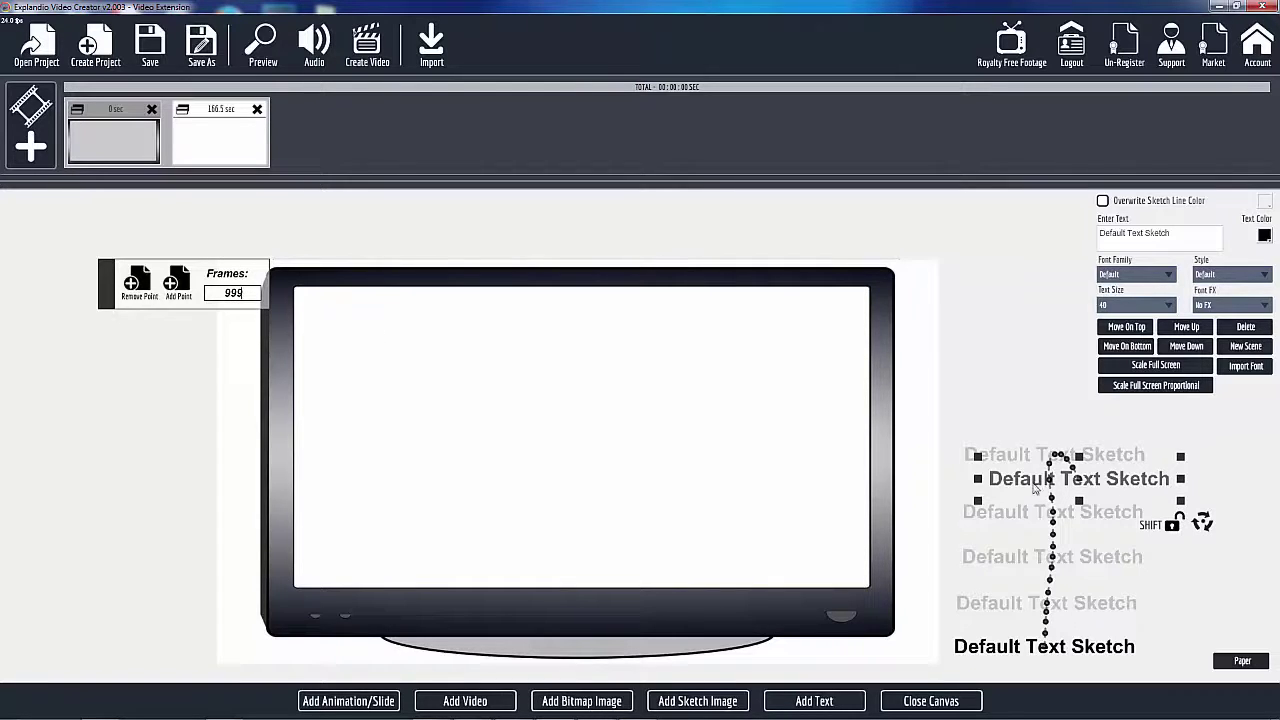
{"action": "left_click_drag", "start_coordinate": [1022, 484], "coordinate": [1005, 424]}
Step: Stack the default text's animation points closely above its starting position beside the TV, and close the canvas
{"action": "left_click_drag", "start_coordinate": [1008, 610], "coordinate": [1006, 628]}
{"action": "left_click_drag", "start_coordinate": [993, 562], "coordinate": [986, 599]}
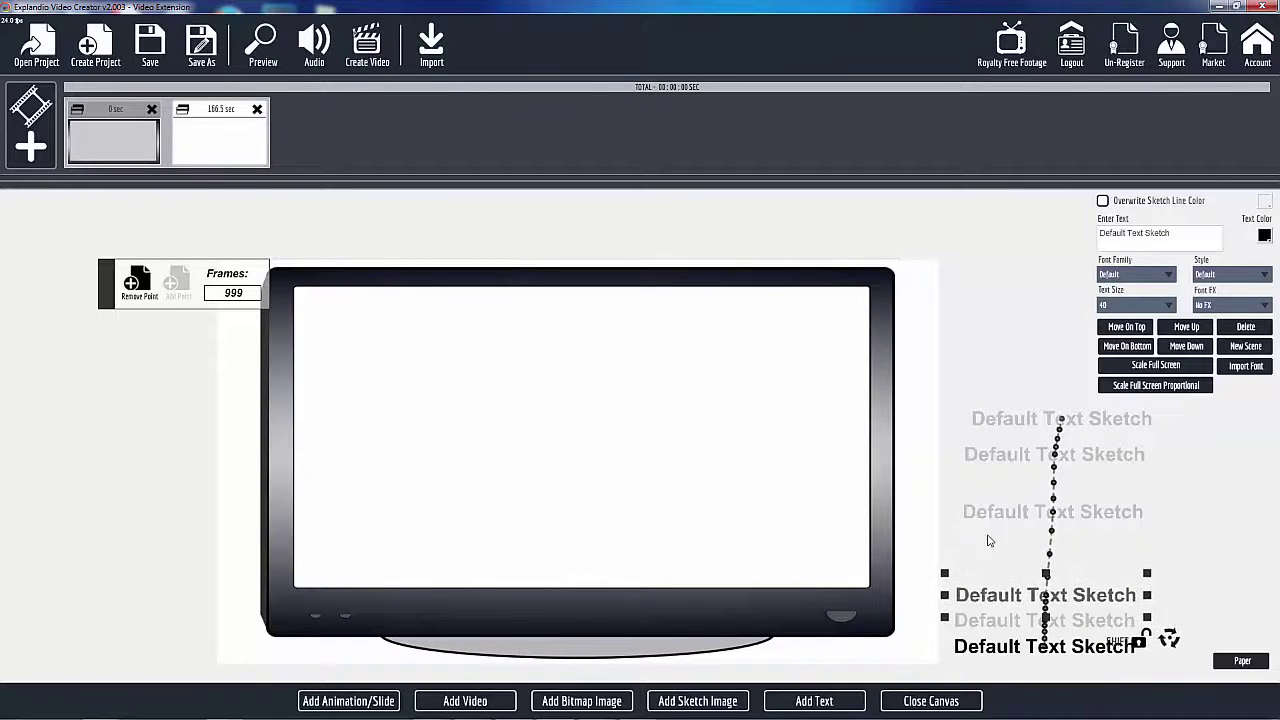
{"action": "left_click_drag", "start_coordinate": [988, 515], "coordinate": [982, 572]}
{"action": "left_click_drag", "start_coordinate": [983, 462], "coordinate": [975, 556]}
{"action": "left_click_drag", "start_coordinate": [995, 427], "coordinate": [983, 530]}
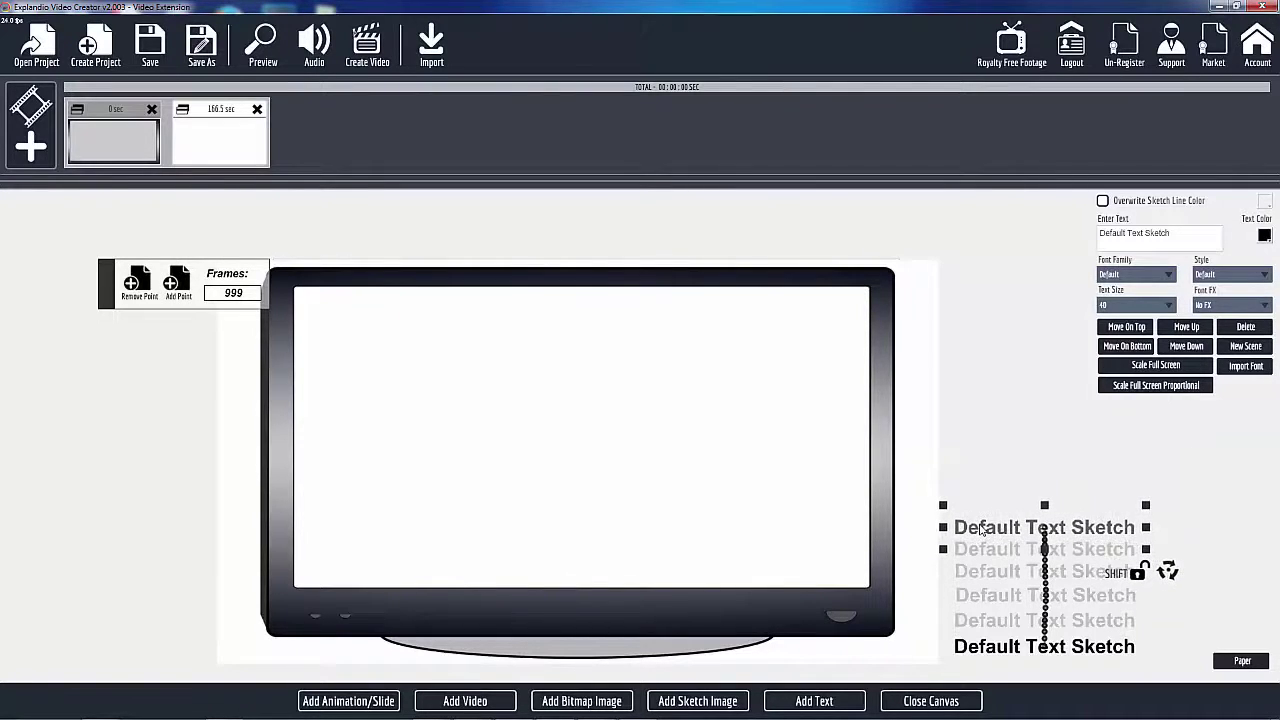
{"action": "left_click", "coordinate": [917, 702]}
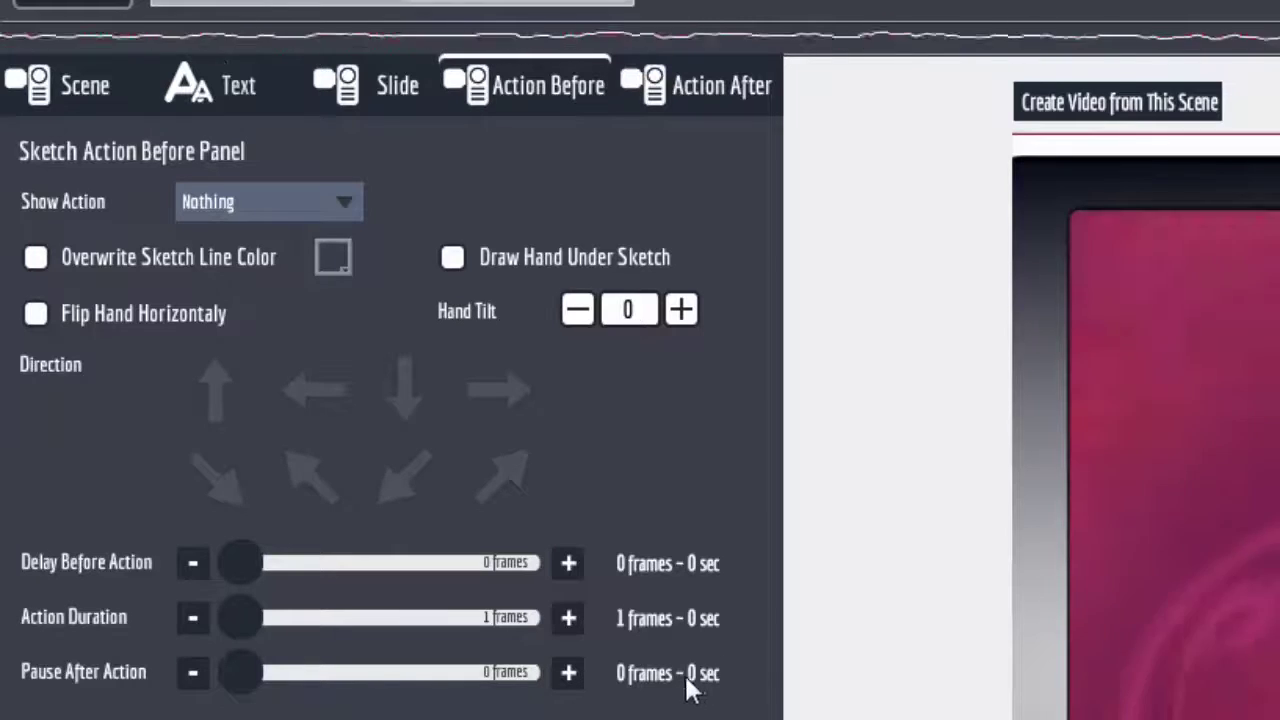
Step: Check the default text's after-action settings
{"action": "left_click", "coordinate": [758, 92]}
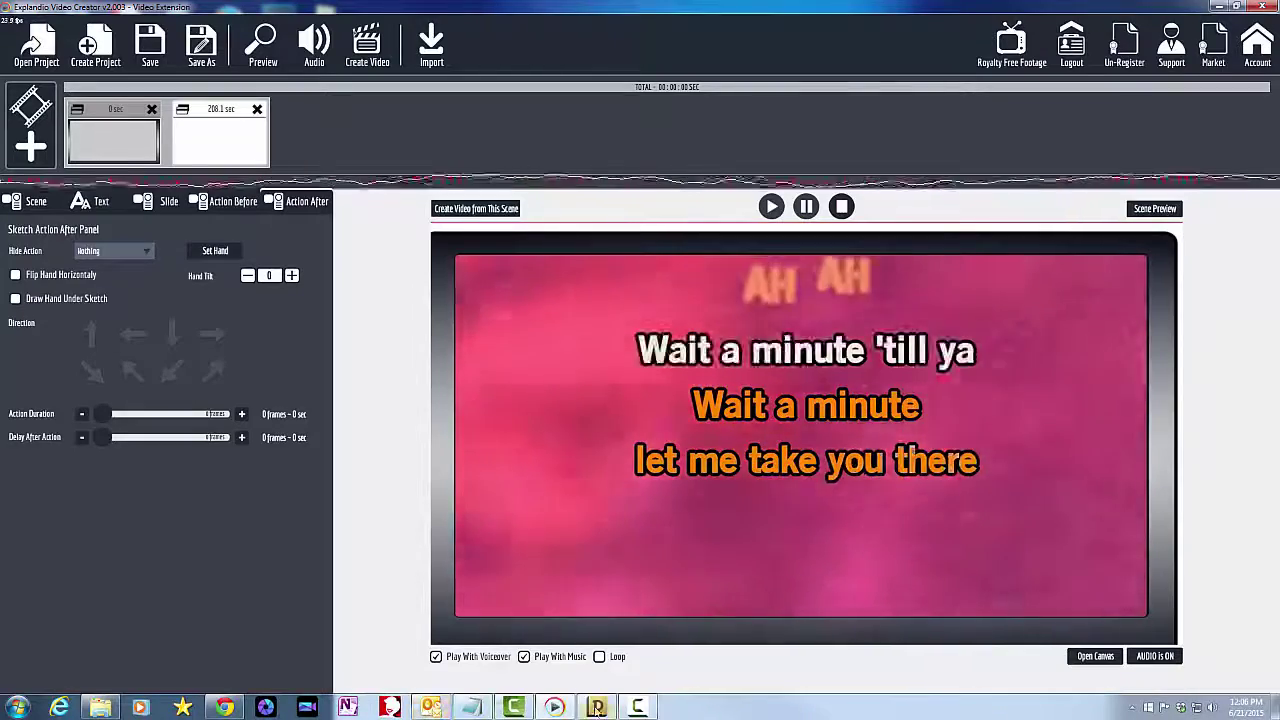
{"action": "left_click", "coordinate": [556, 707]}
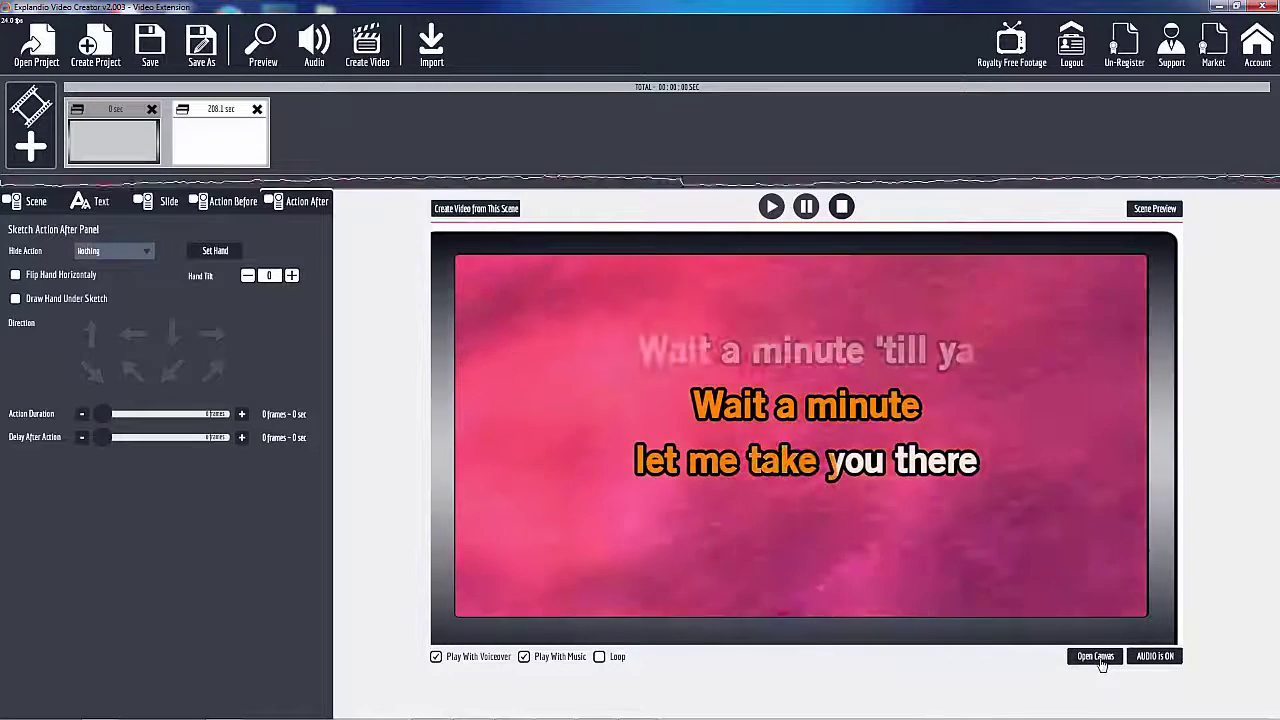
Step: Delete the text slide from the scene and add the local video "Ariana Grande - Bang Bang" from the exportvideo folder in its place
{"action": "left_click", "coordinate": [1098, 657]}
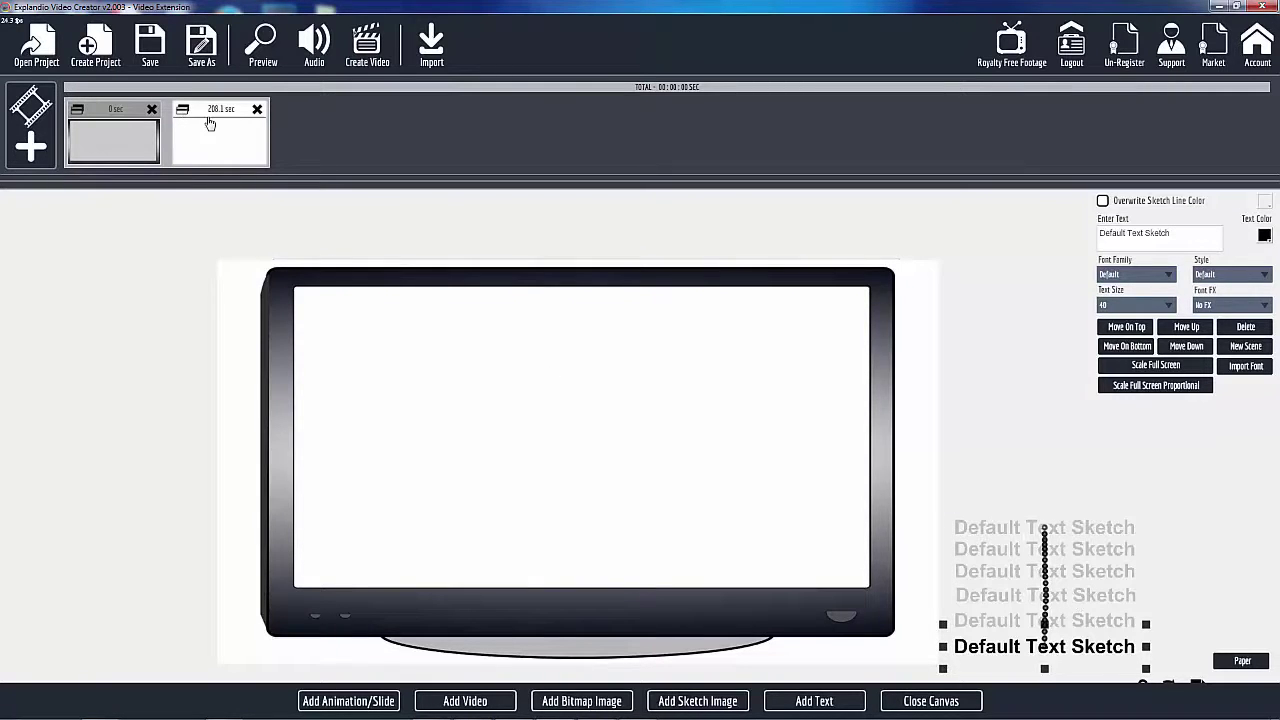
{"action": "left_click", "coordinate": [257, 109]}
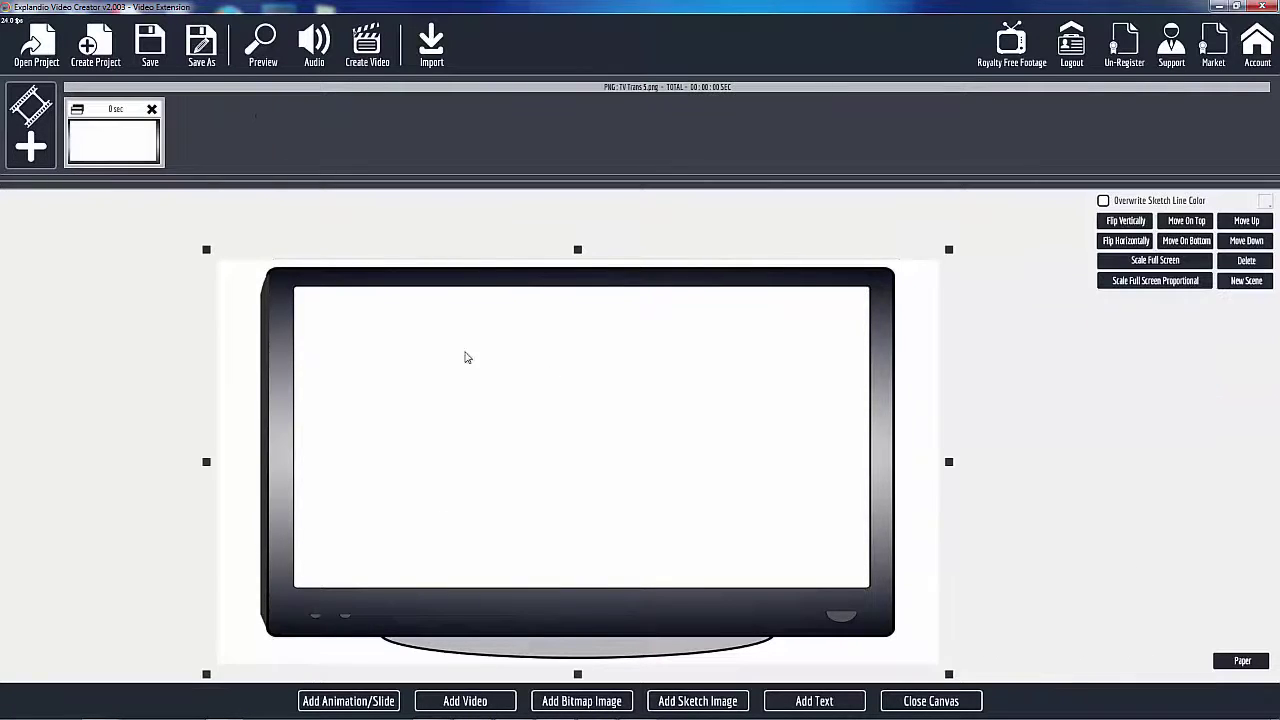
{"action": "left_click", "coordinate": [465, 701]}
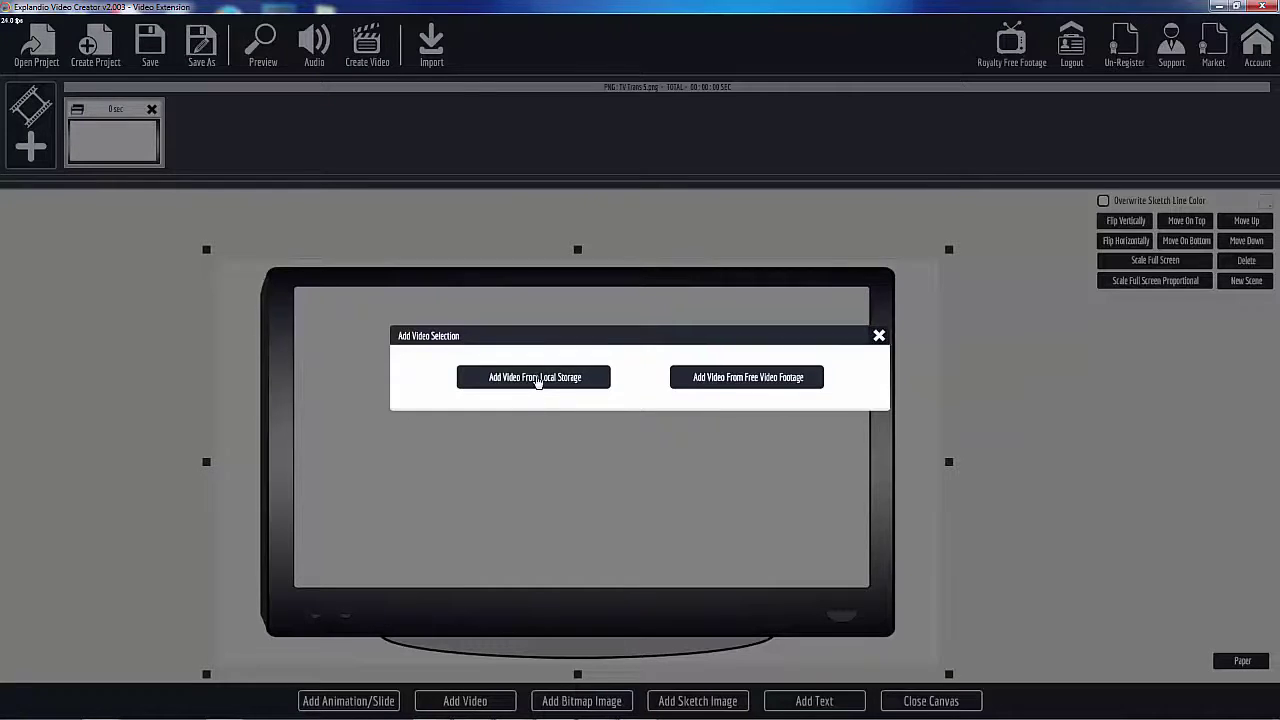
{"action": "left_click", "coordinate": [537, 378]}
{"action": "left_click", "coordinate": [285, 125]}
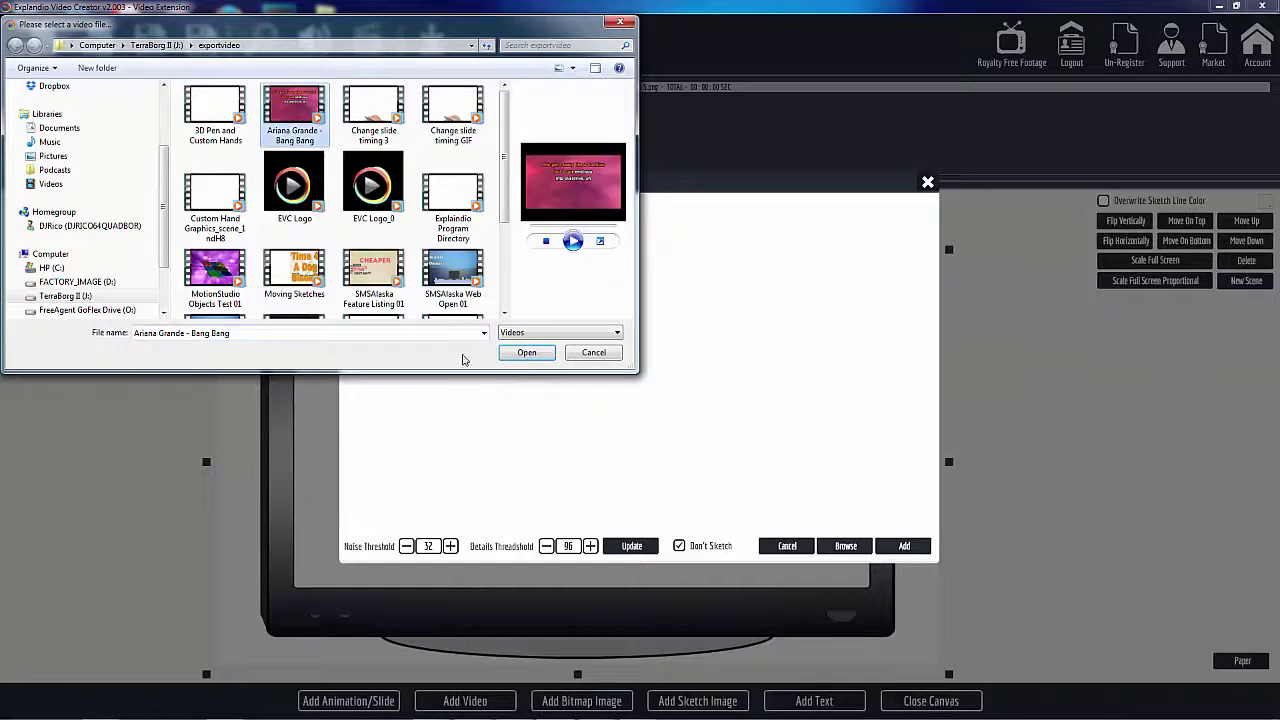
{"action": "left_click", "coordinate": [527, 354]}
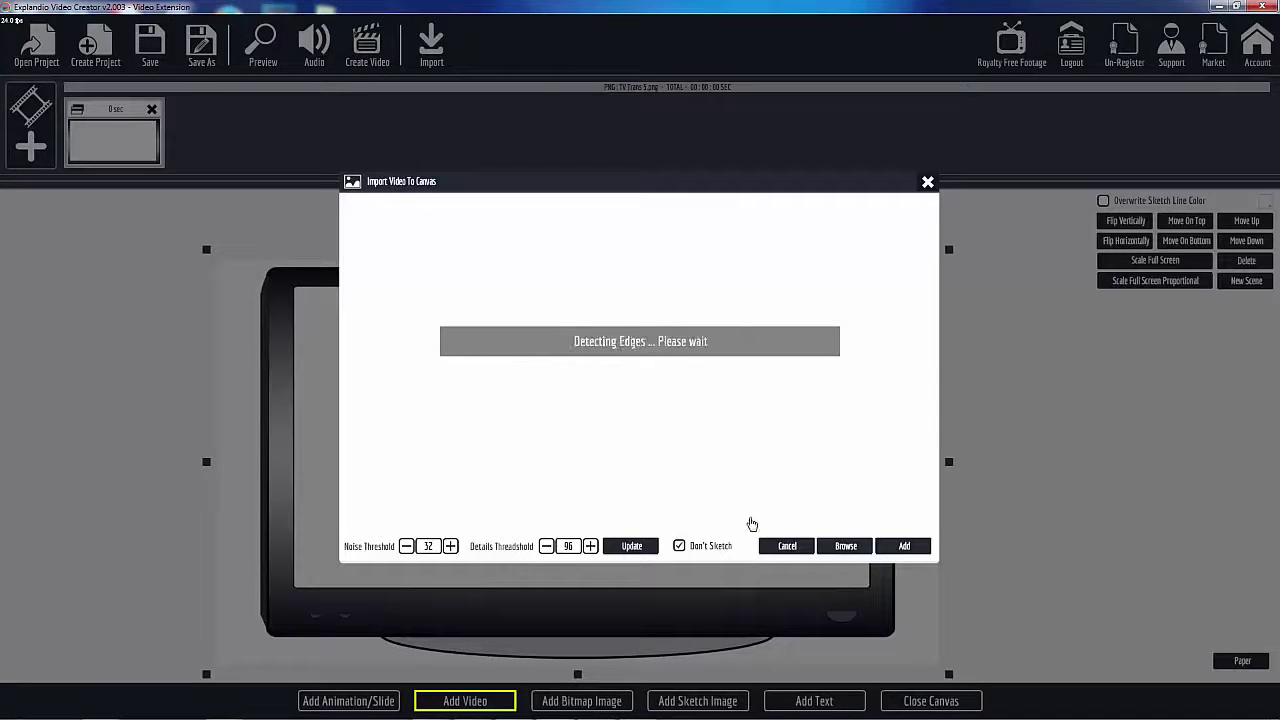
{"action": "left_click", "coordinate": [904, 546]}
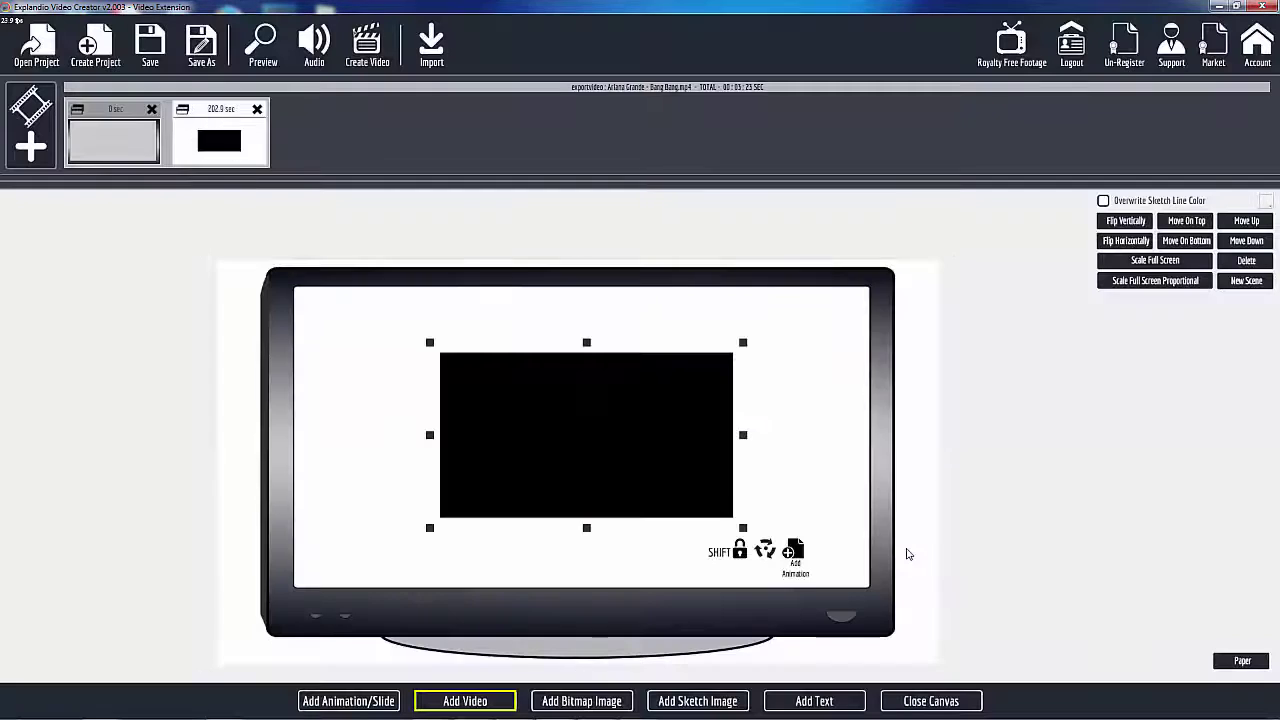
Step: Move the added video completely off the canvas beside the TV image and close the canvas
{"action": "left_click_drag", "start_coordinate": [533, 447], "coordinate": [1050, 537]}
{"action": "left_click", "coordinate": [930, 701]}
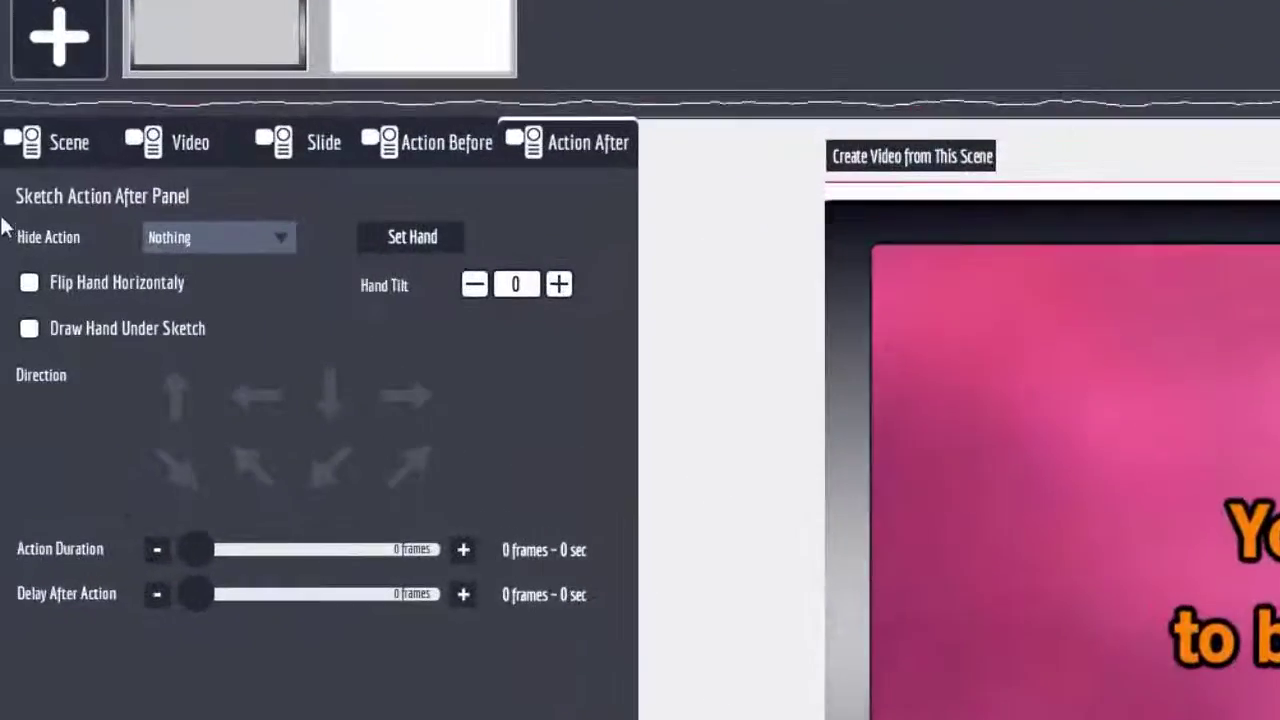
Step: Review the scene's background video settings and the off-canvas video's placement, and return to the scene preview
{"action": "left_click", "coordinate": [90, 148]}
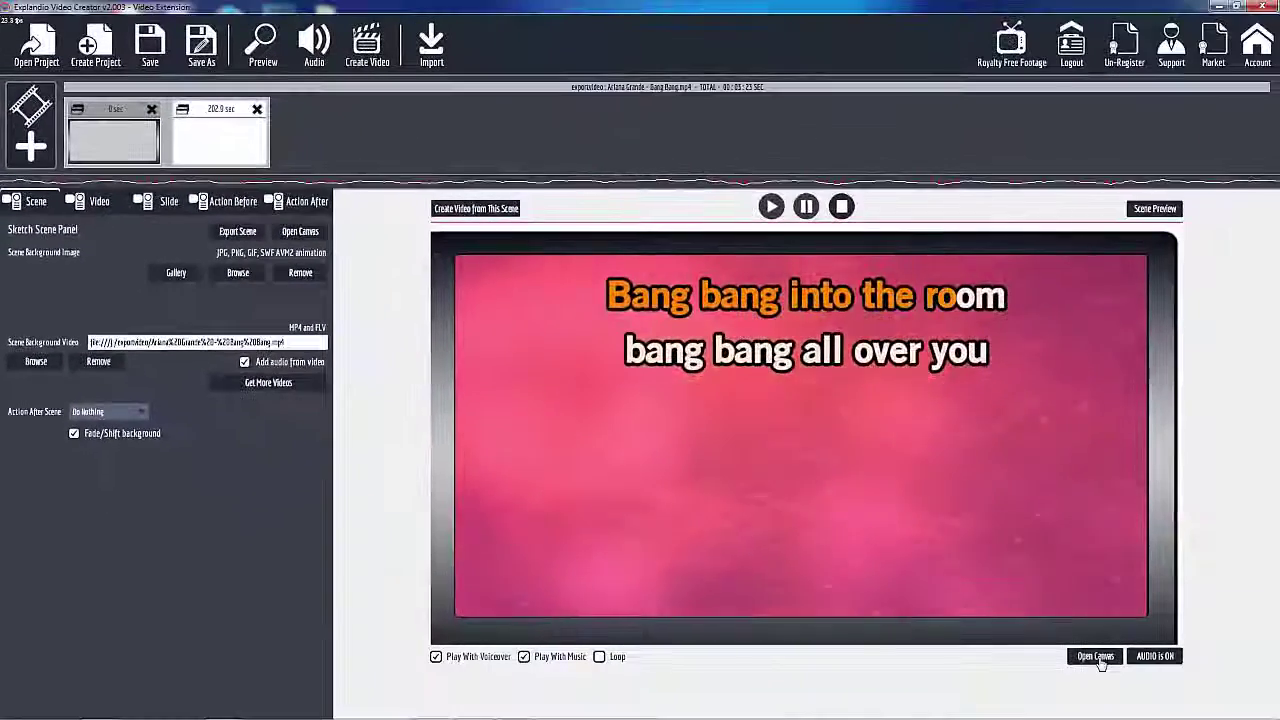
{"action": "left_click", "coordinate": [1096, 657]}
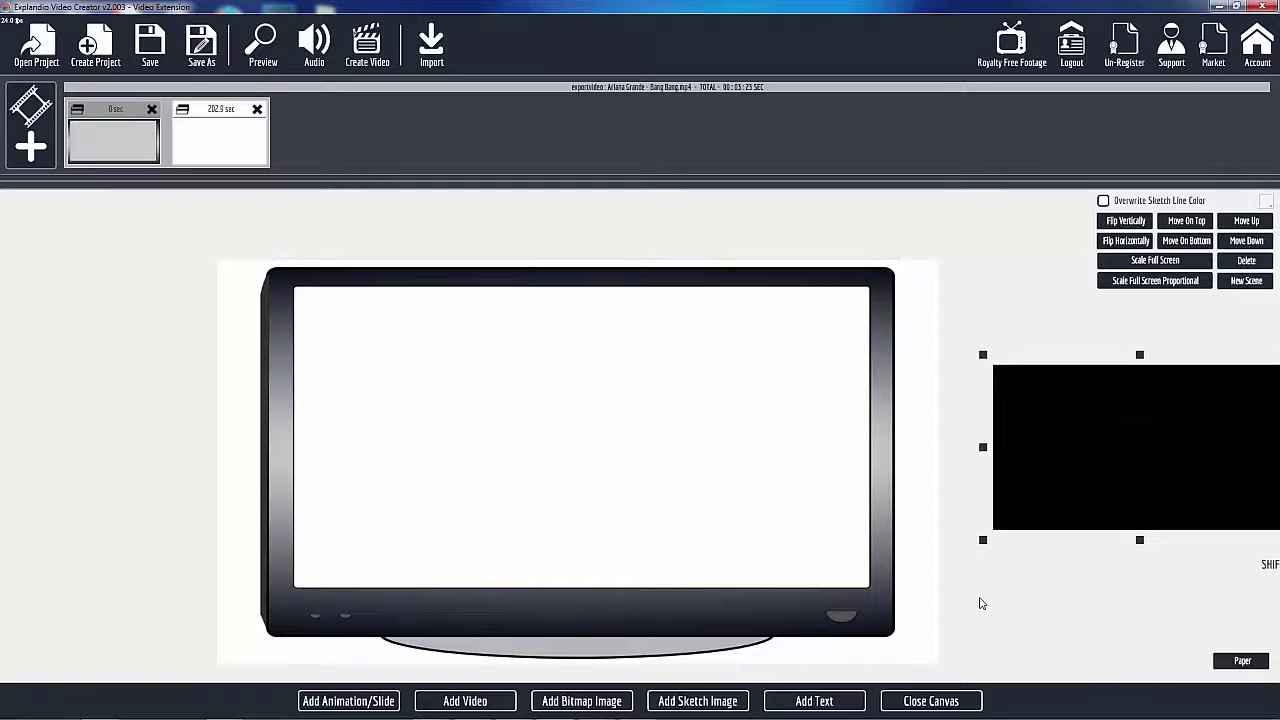
{"action": "left_click", "coordinate": [931, 701]}
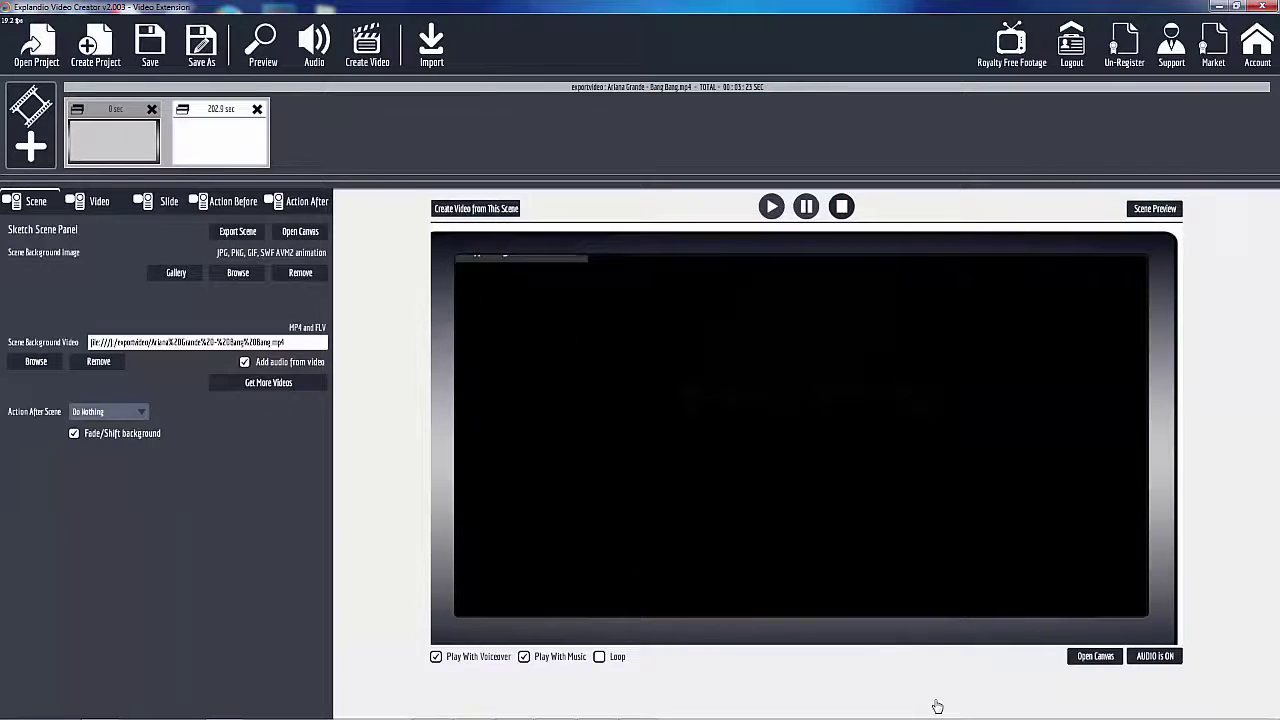